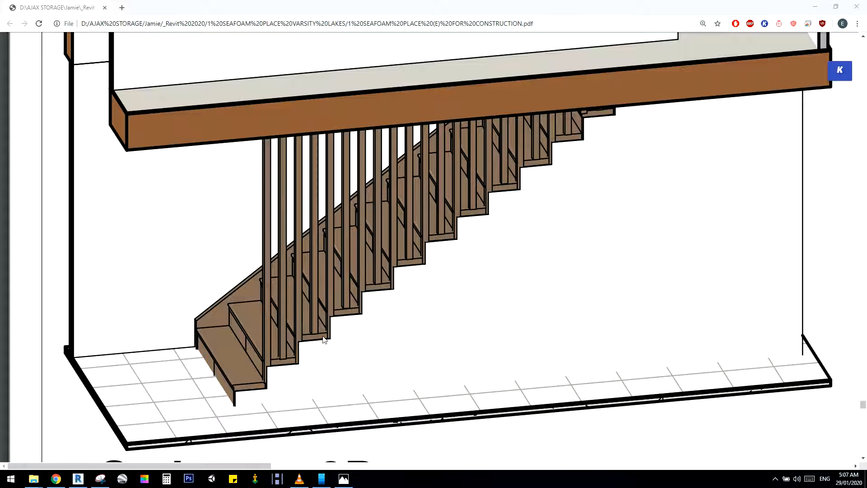
- Switch to Revit and start a stair in the 3D view with its top level set to First Floor
left_click(281, 300)
left_click(78, 479)
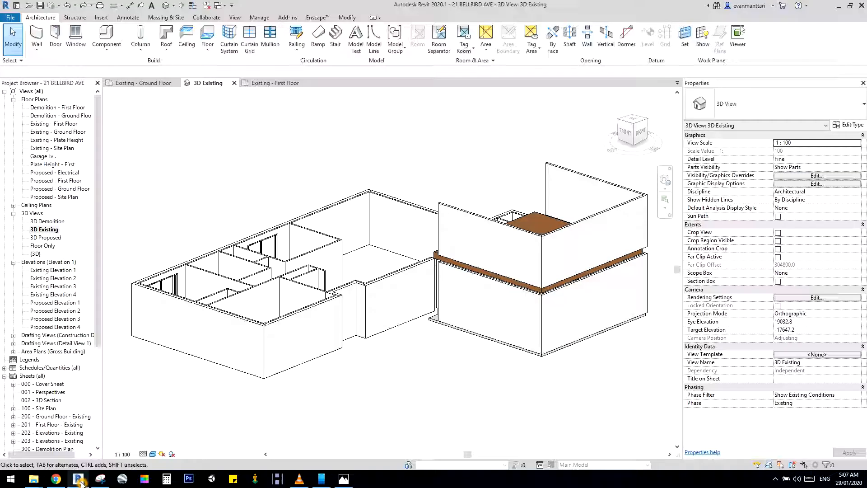
left_click(402, 355)
scroll(402, 354, "up", 3)
middle_click_drag(400, 312, 303, 301)
scroll(407, 247, "down", 4)
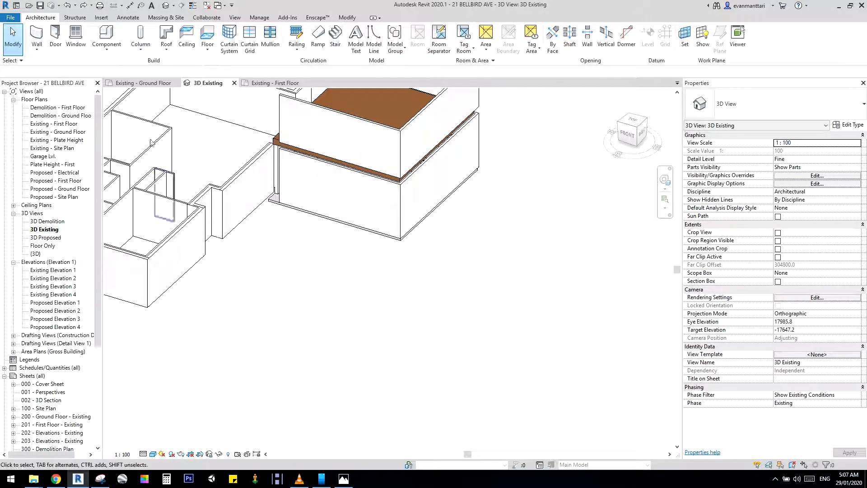
left_click(336, 38)
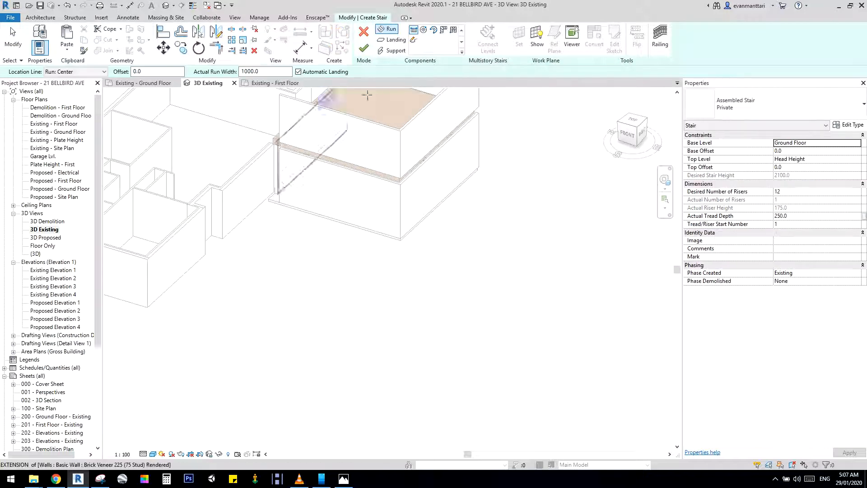
left_click(857, 159)
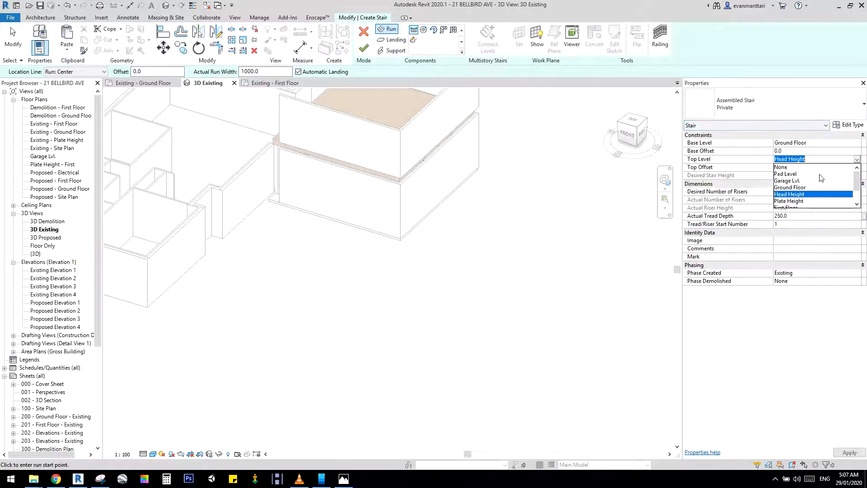
scroll(795, 191, "down", 1)
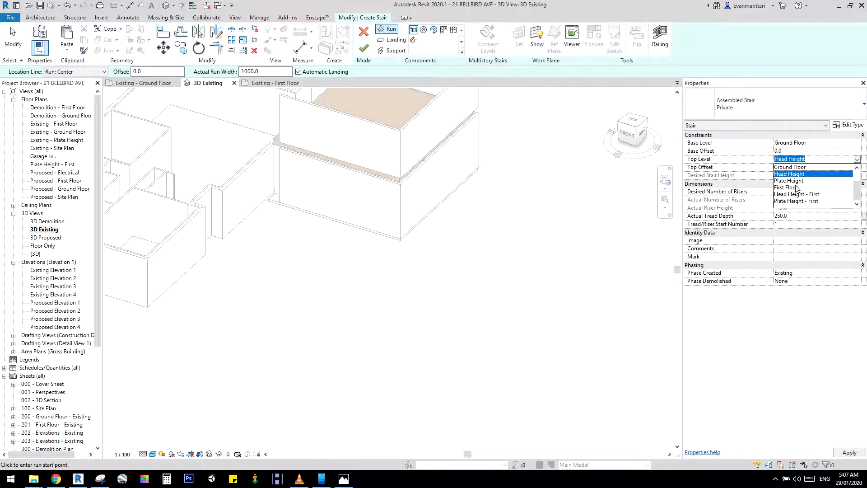
left_click(797, 188)
- Draw a straight stair run of about 4000 mm on open ground in front of the building and finish the stair
left_click(348, 304)
left_click(396, 266)
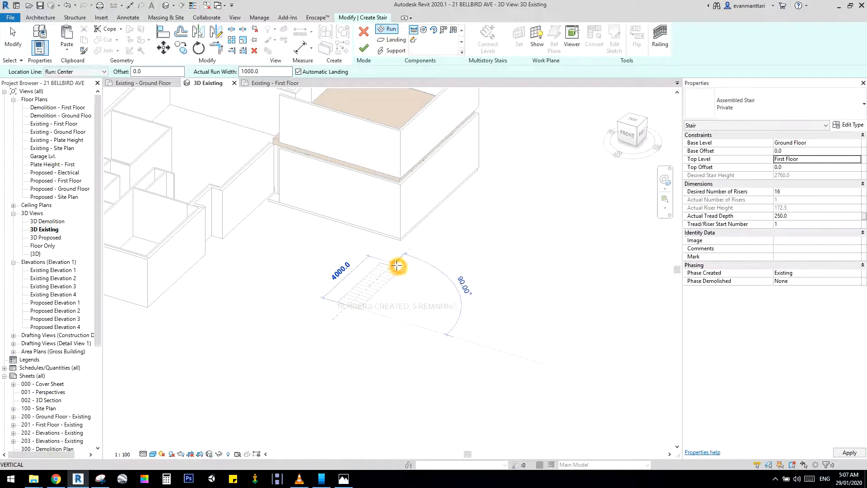
left_click(367, 53)
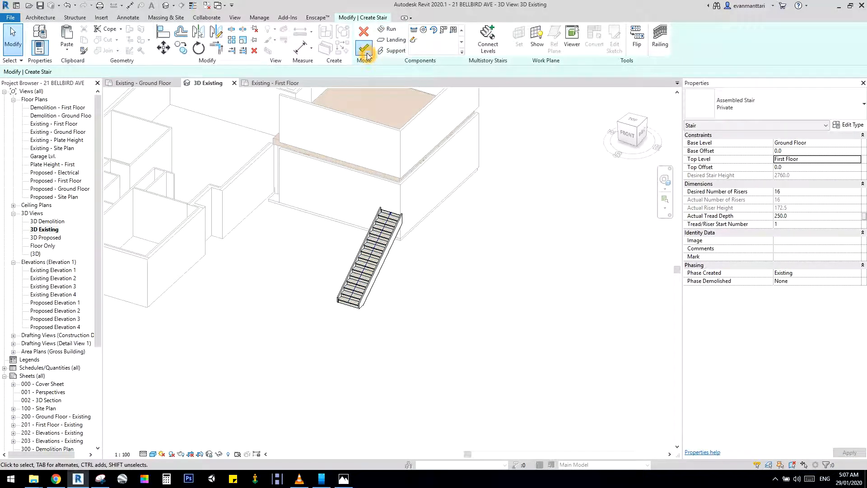
- Delete the railing on the outer side of the new stair, away from the building
scroll(383, 291, "up", 6)
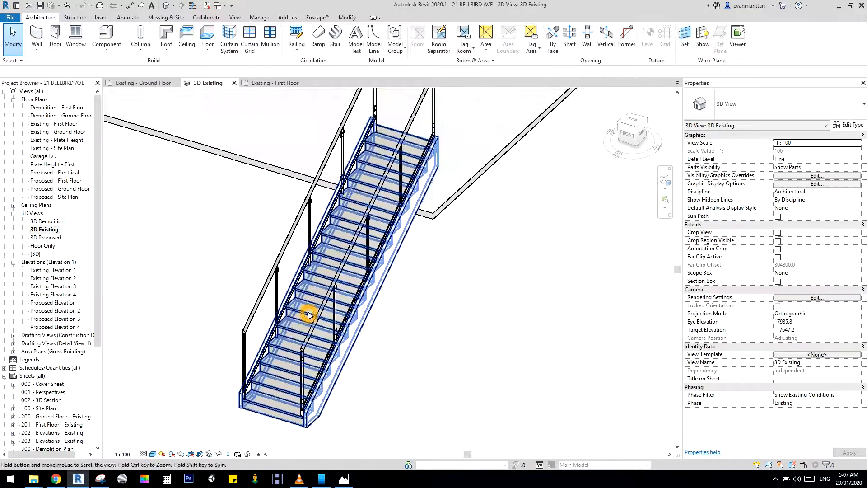
scroll(350, 265, "down", 5)
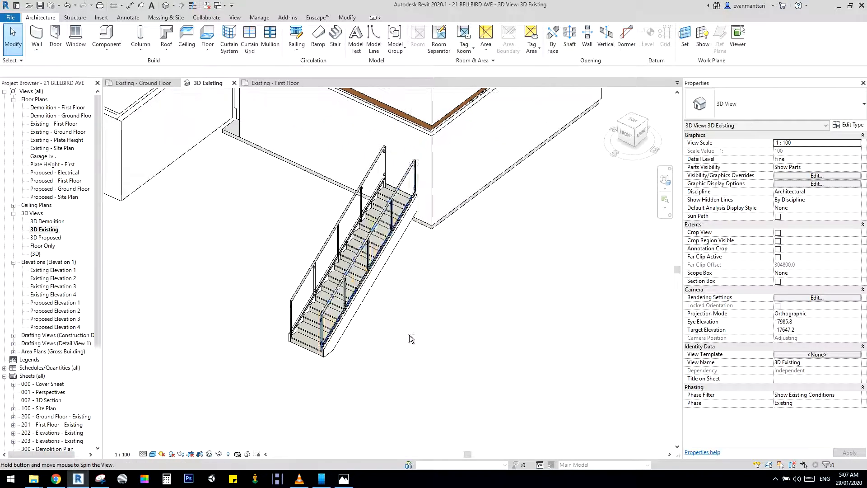
left_click(340, 269)
scroll(340, 269, "up", 5)
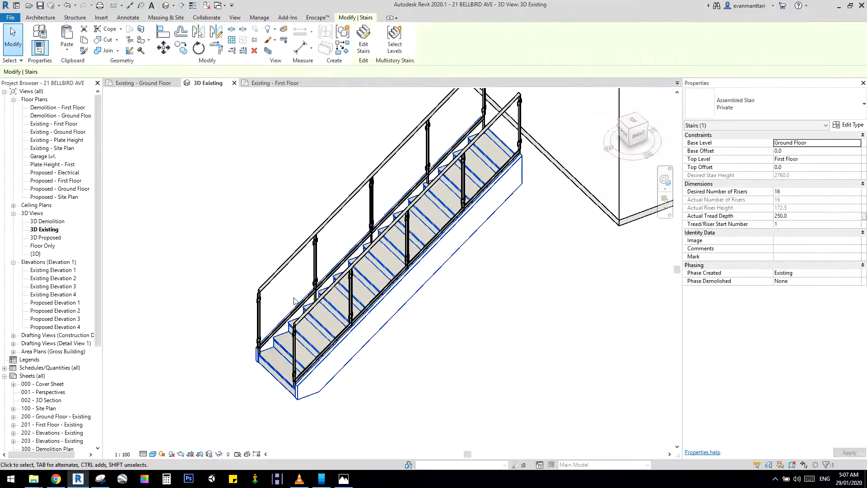
scroll(414, 268, "down", 2)
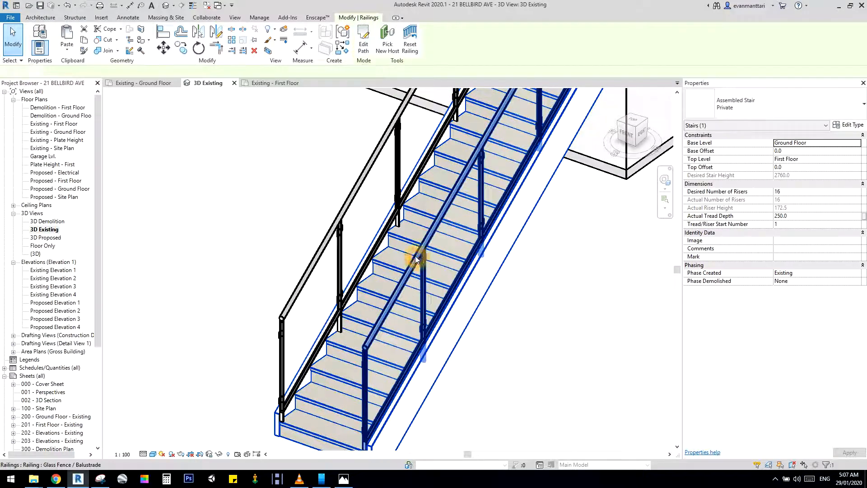
scroll(415, 254, "down", 2)
left_click(414, 255)
key("Delete")
middle_click_drag(415, 256, 333, 315, "shift")
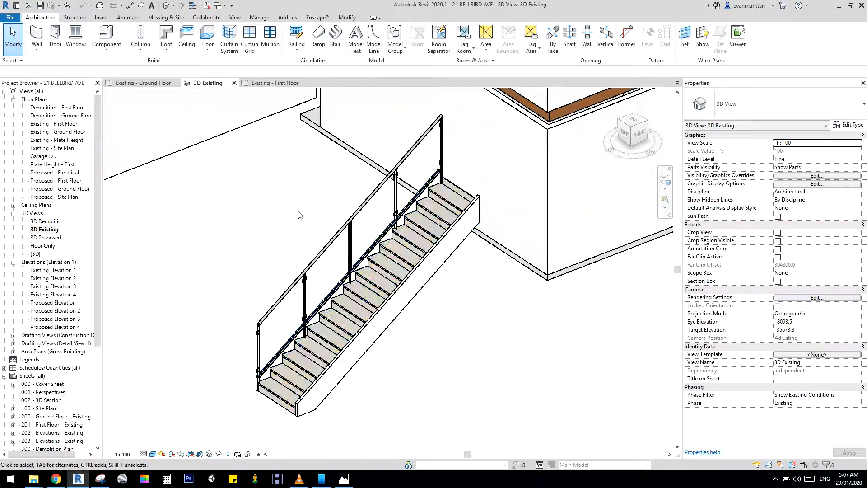
middle_click_drag(300, 215, 307, 206, "shift")
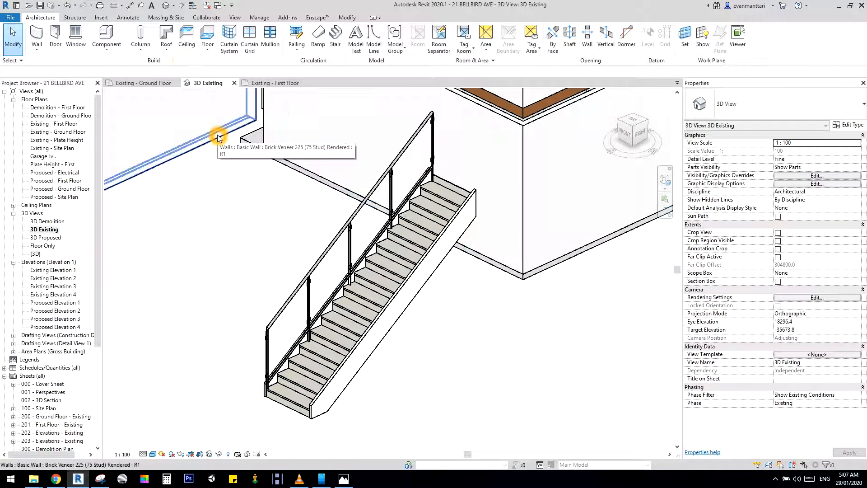
- Start a structural beam system, dismissing the save reminder, and pick the stair stringer's outer side face as its work plane
left_click(75, 17)
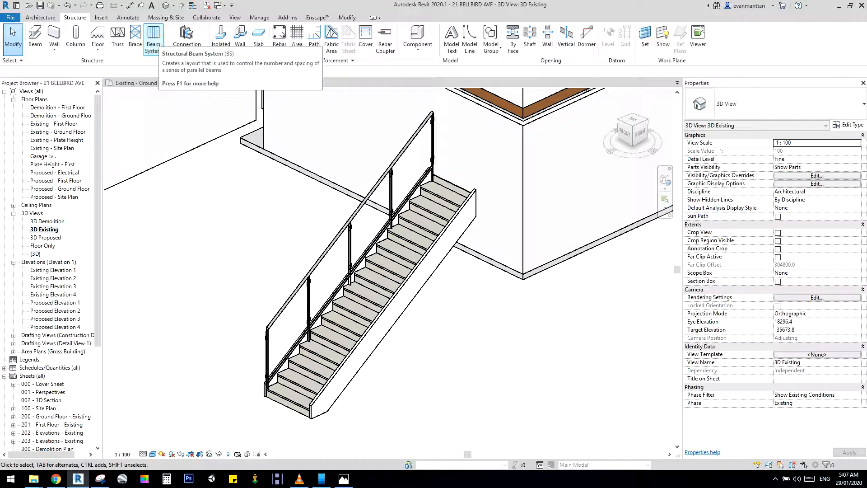
left_click(155, 40)
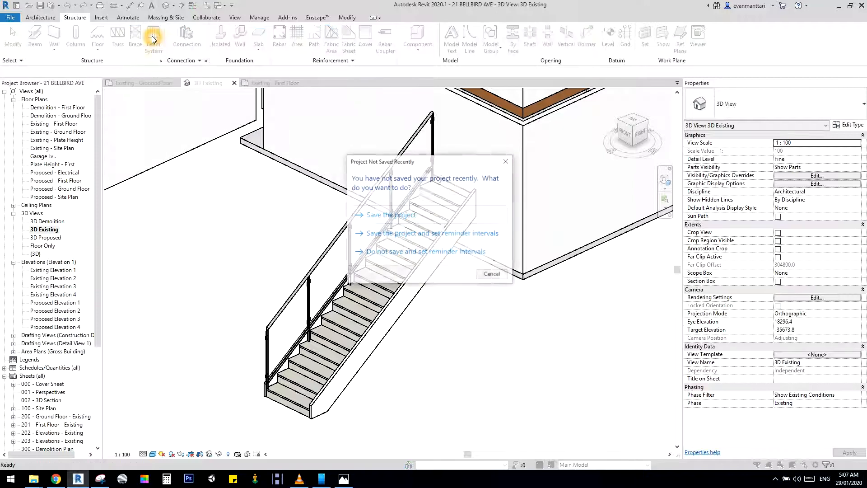
left_click(507, 164)
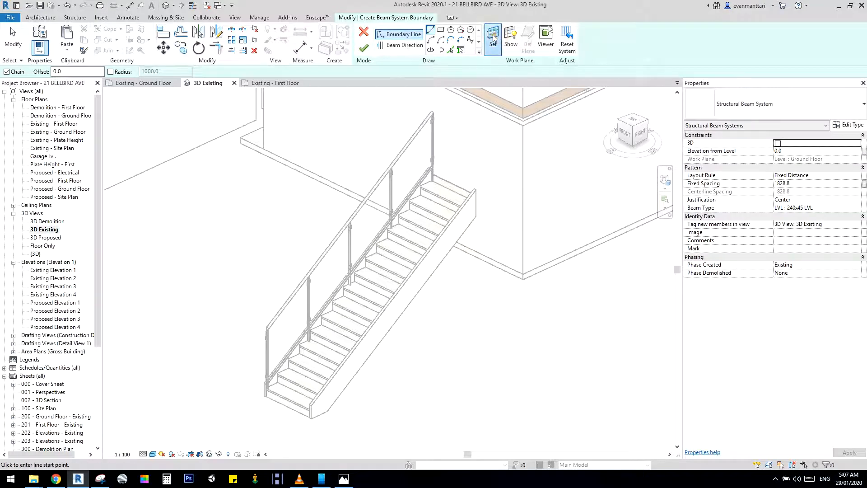
left_click(494, 38)
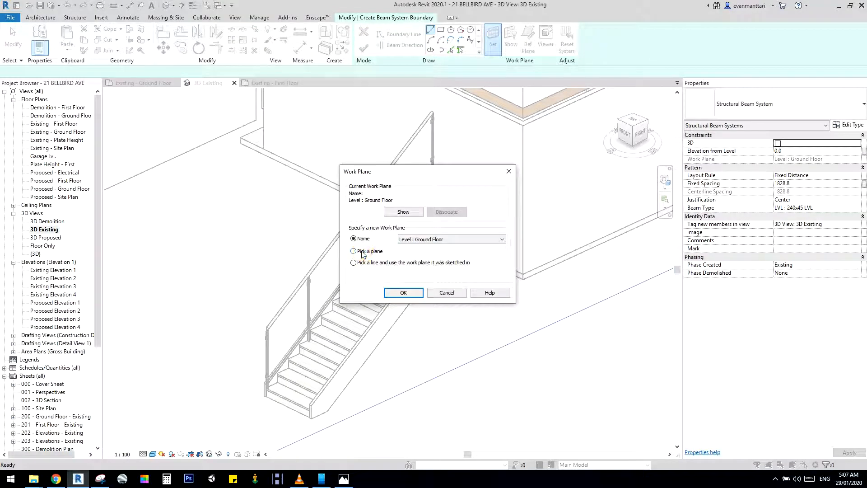
left_click(404, 295)
left_click(398, 297)
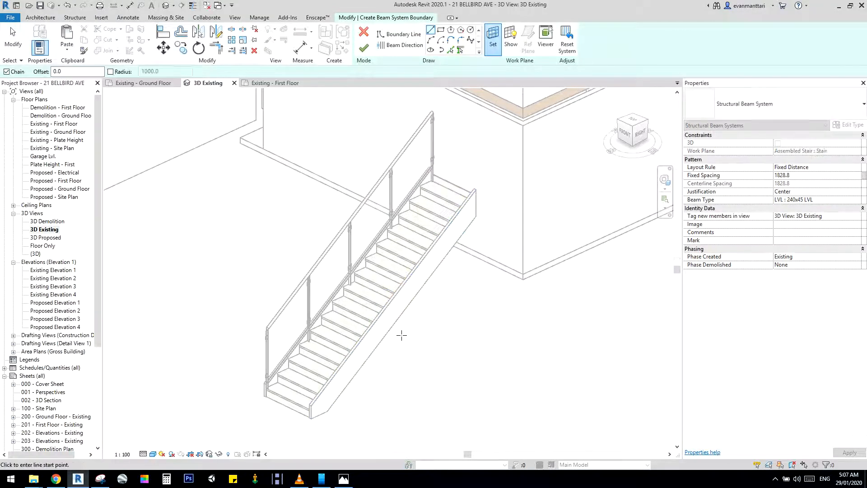
- Sketch a vertical boundary line about 4300 mm long up from the lower front corner of the stringer
left_click(311, 404)
left_click(312, 172)
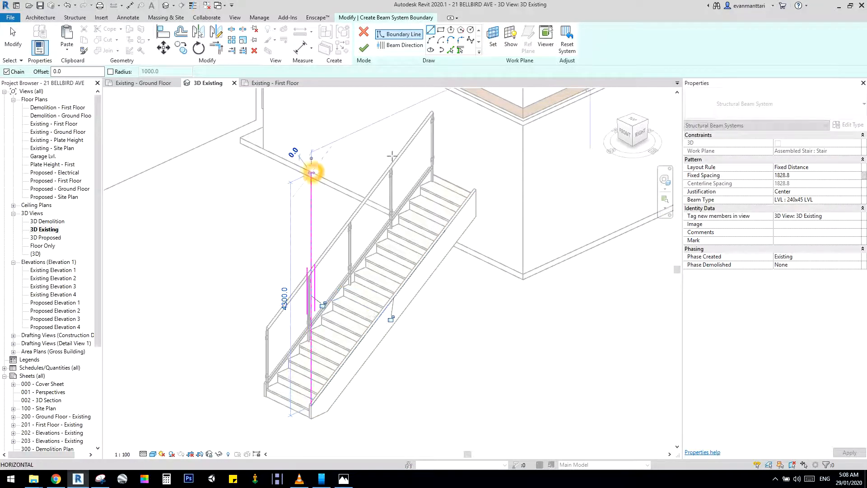
right_click(463, 117)
left_click(484, 126)
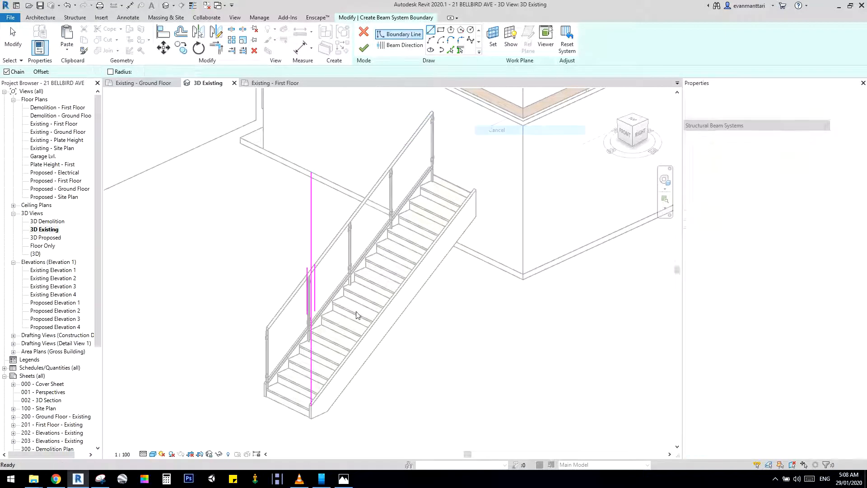
- Sketch a 1100 mm vertical boundary line at the stringer's upper end and a sloped line from it down to the first vertical line
left_click(478, 187)
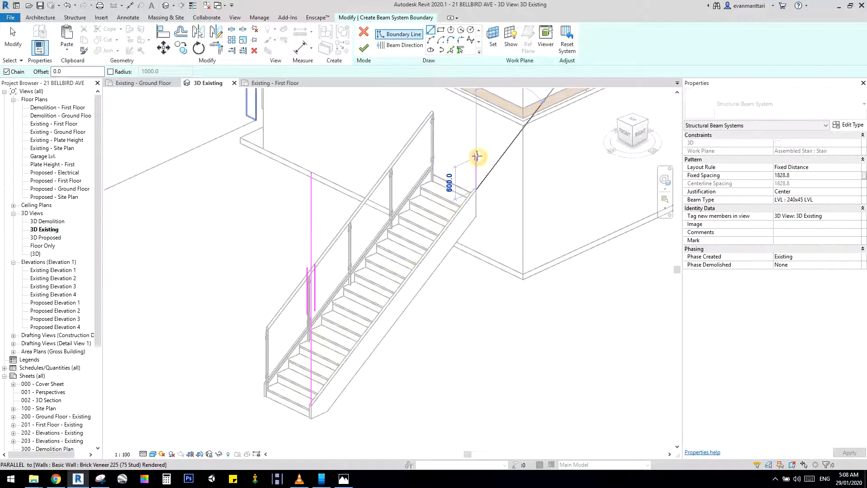
type("1100")
key("Return")
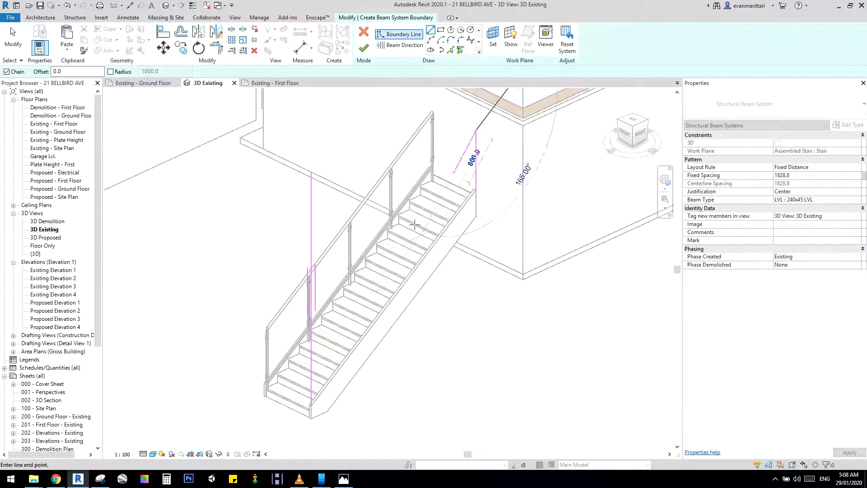
left_click(312, 346)
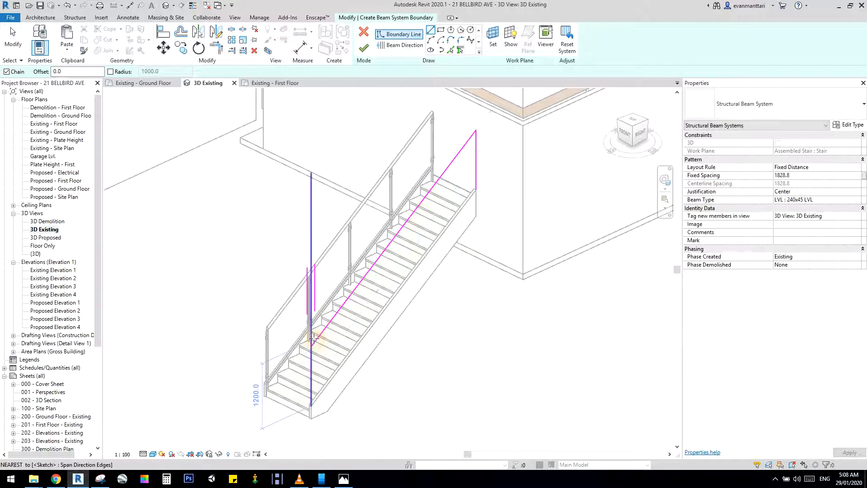
key("Escape")
key("Escape")
- Trim the tall vertical line at the sloped one and complete the beam system boundary along the stringer's top edge
left_click(323, 337)
left_click(312, 362)
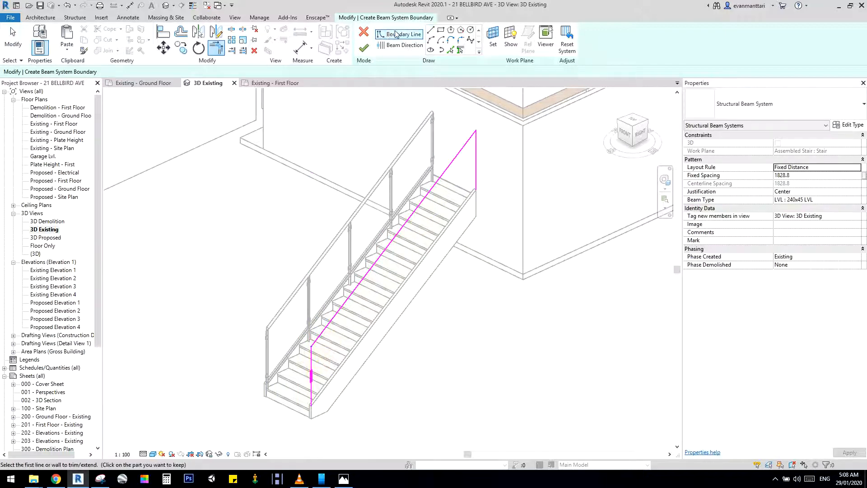
left_click(431, 30)
left_click(476, 189)
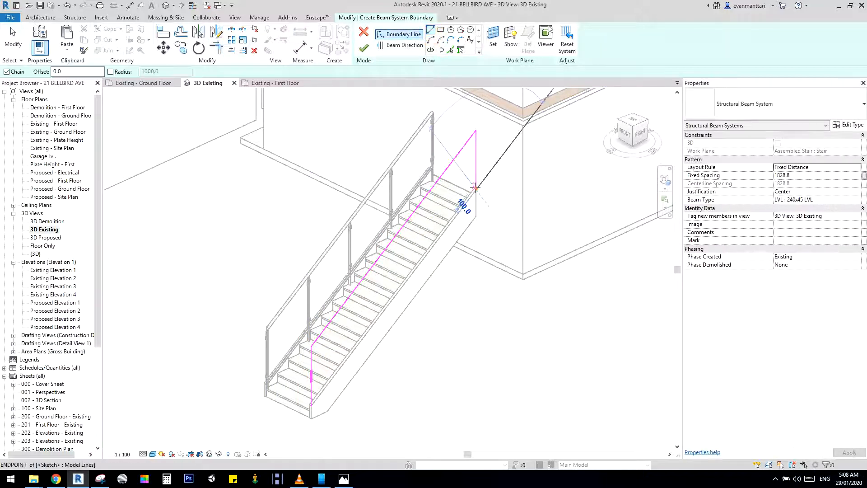
left_click(311, 402)
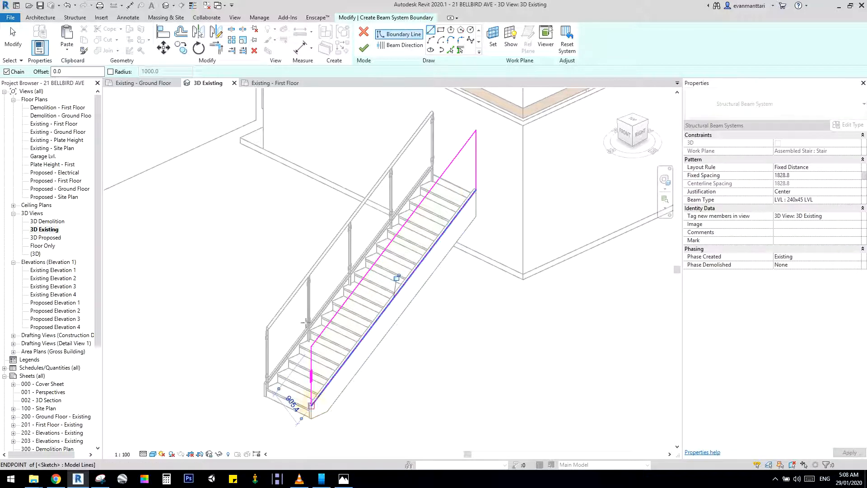
key("Escape")
key("Escape")
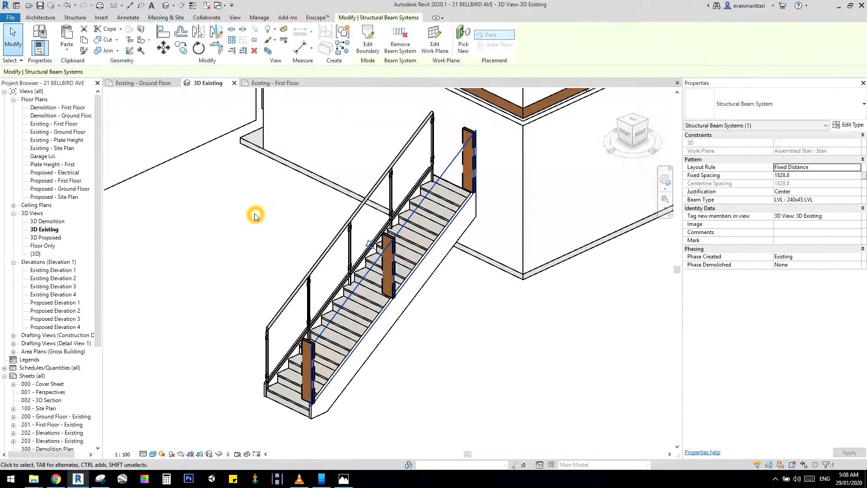
left_click(253, 213)
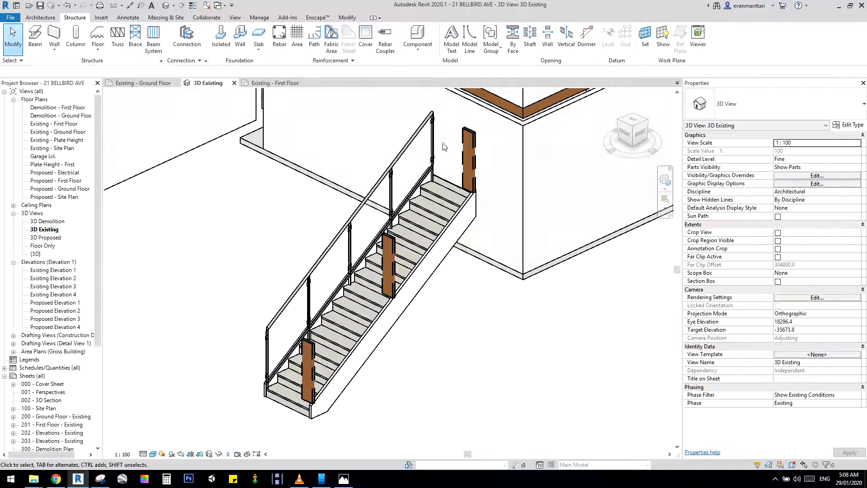
- Set the fixed spacing of the stair's beam system to 200 mm
left_click(454, 153)
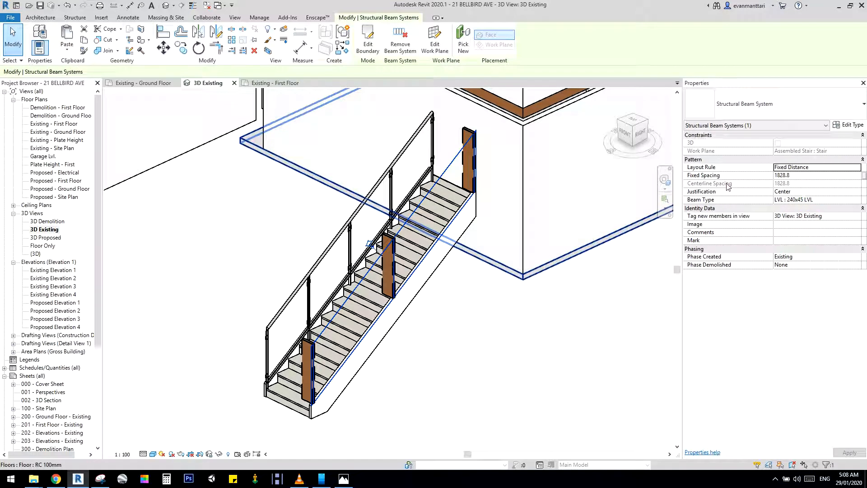
left_click(812, 176)
type("1")
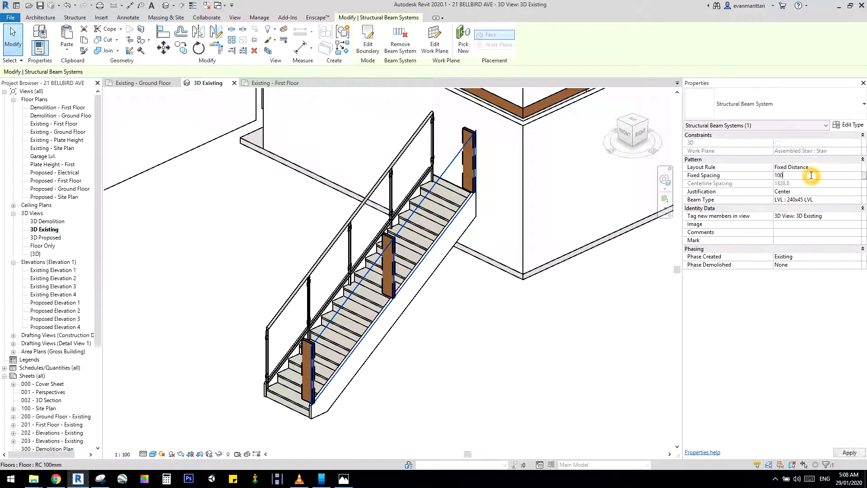
type("00")
key("Return")
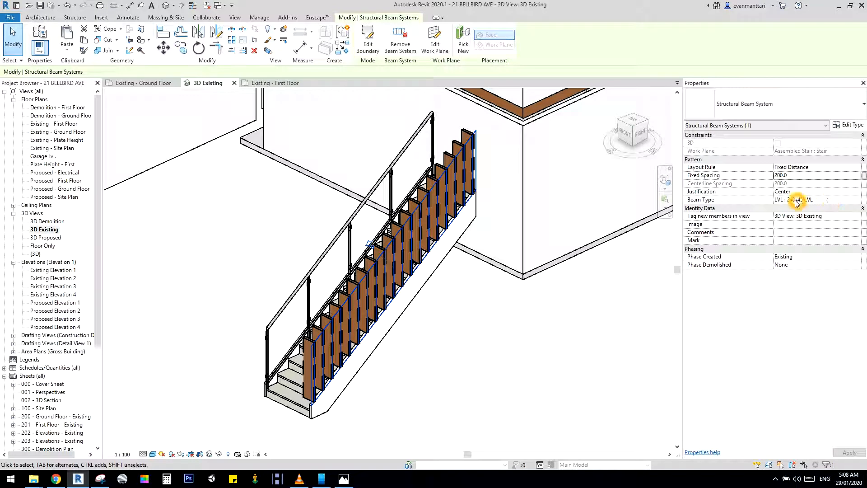
- Set the beam system's beam type to 18C Hynebeam : 240x65Hyne18C
left_click(843, 201)
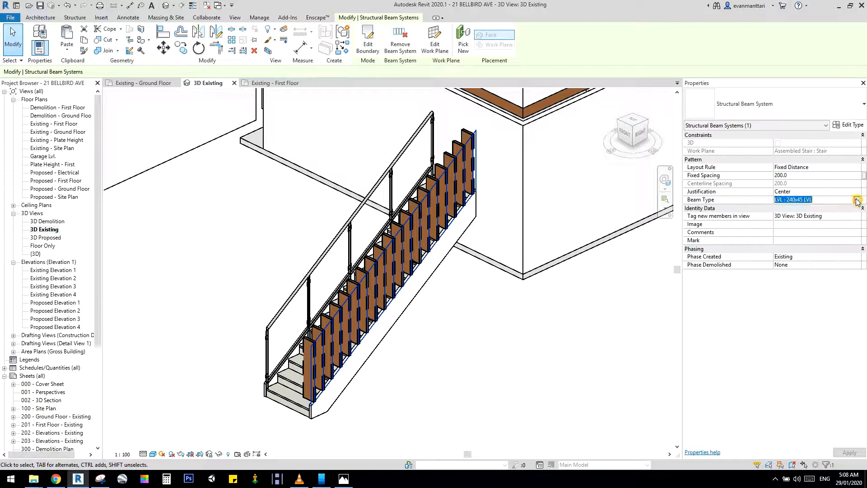
left_click(857, 200)
left_click(759, 220)
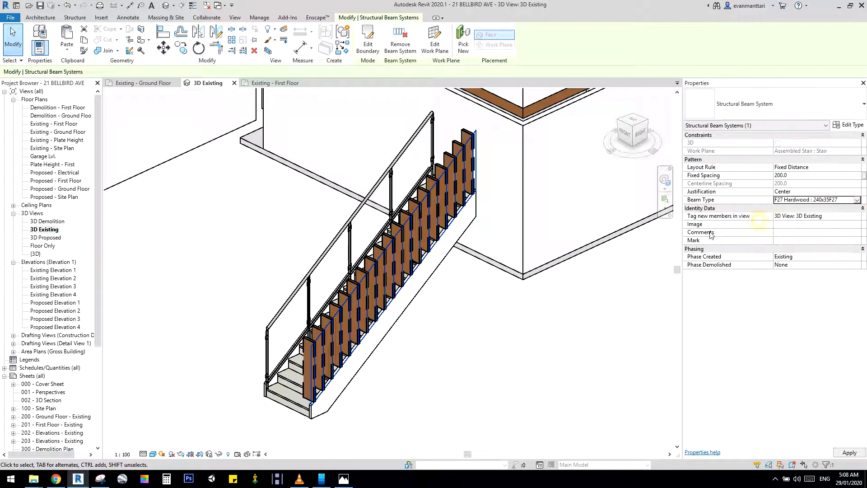
left_click(854, 203)
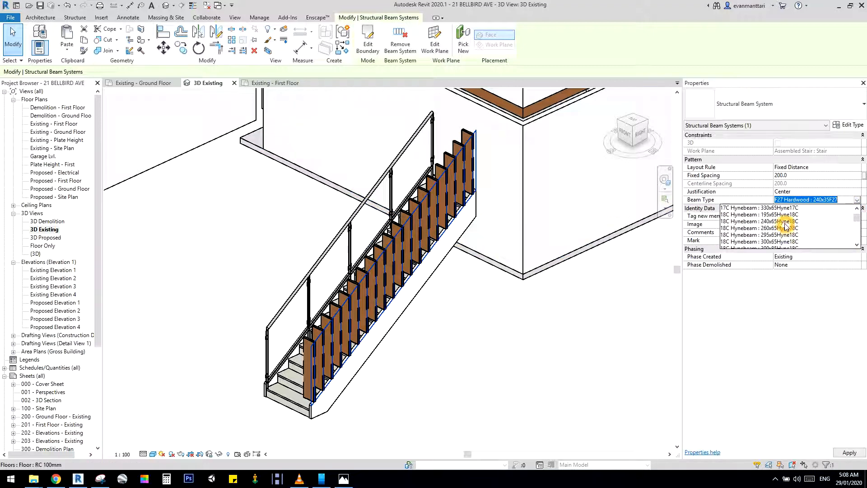
left_click(785, 226)
left_click(261, 221)
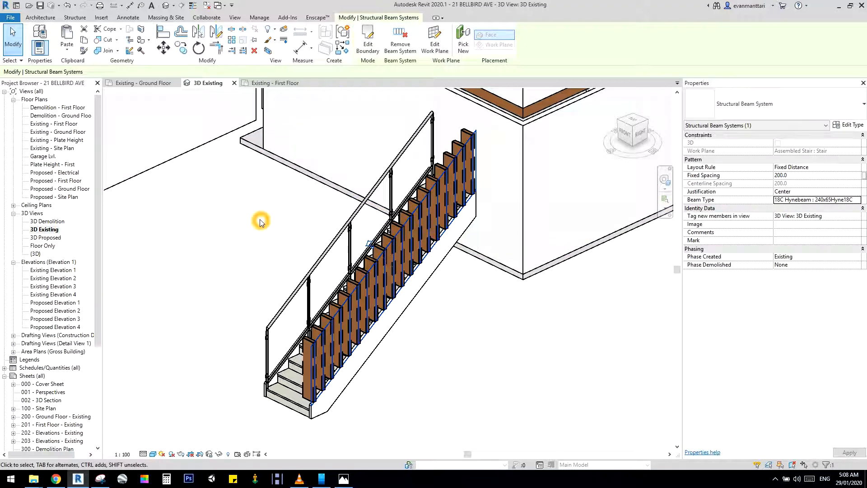
- Start the Beam command and duplicate the LVL 240x45 beam type as Custom Beam
key("Escape")
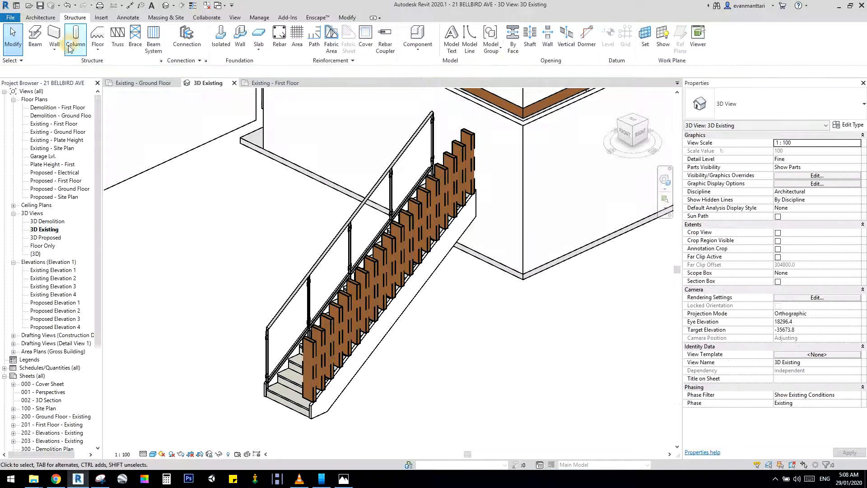
left_click(33, 31)
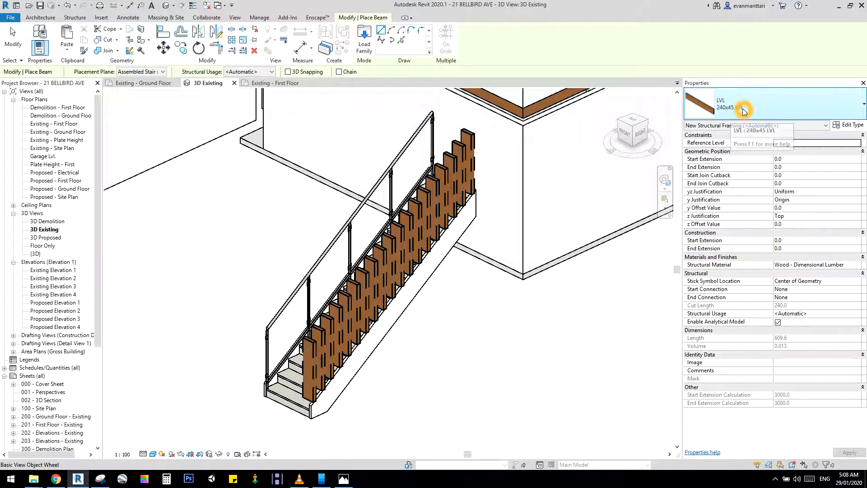
left_click(854, 125)
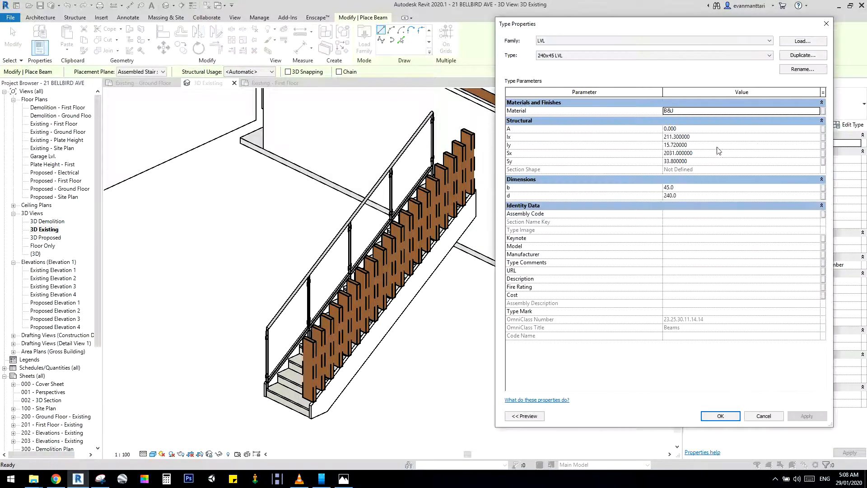
left_click(814, 57)
key("BackSpace")
key("Caps_Lock")
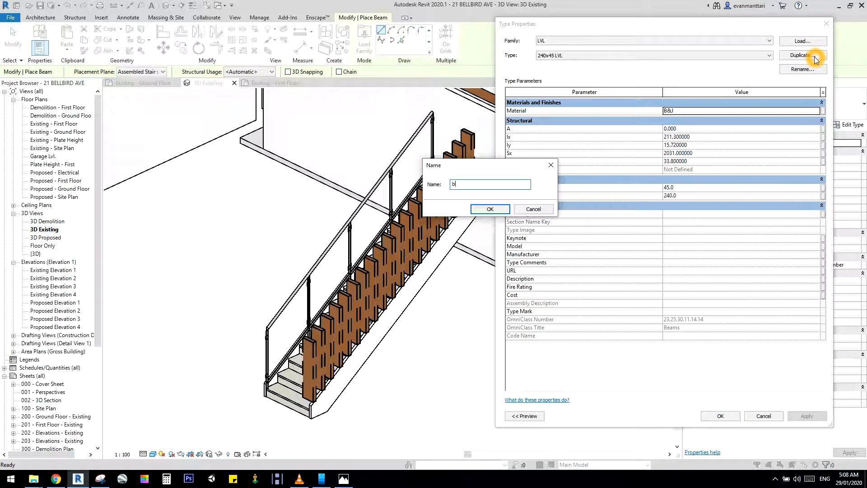
key("BackSpace")
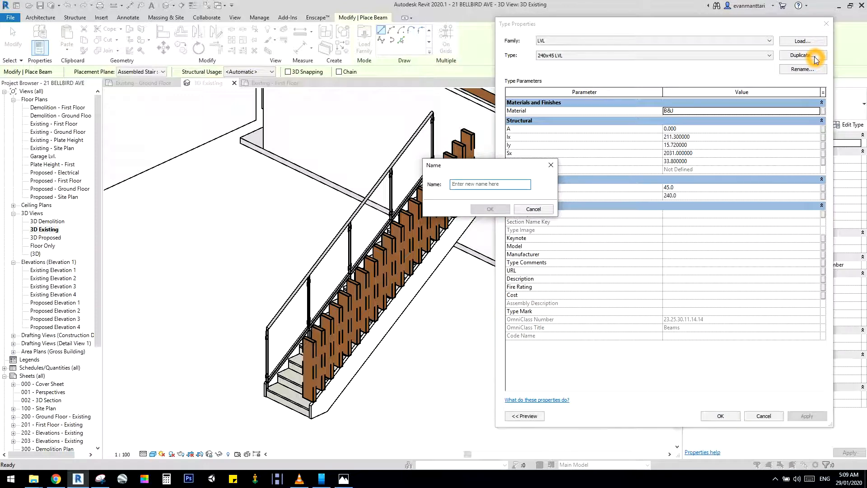
type("Custom Beam")
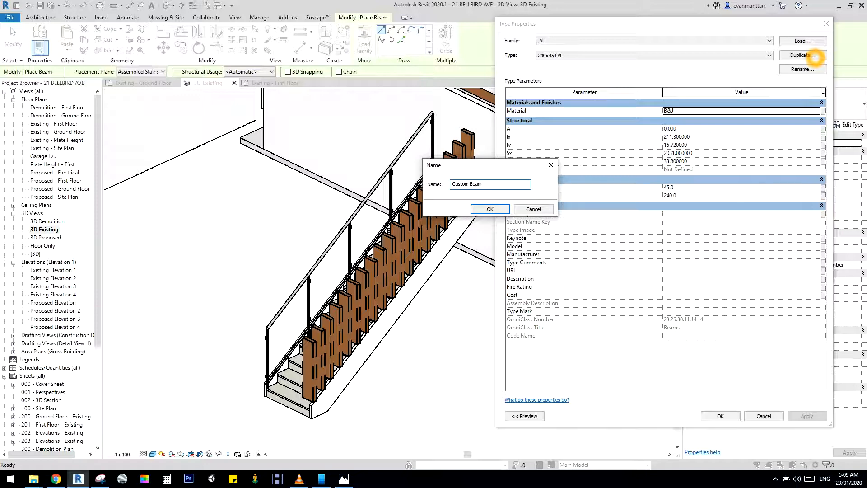
left_click(486, 210)
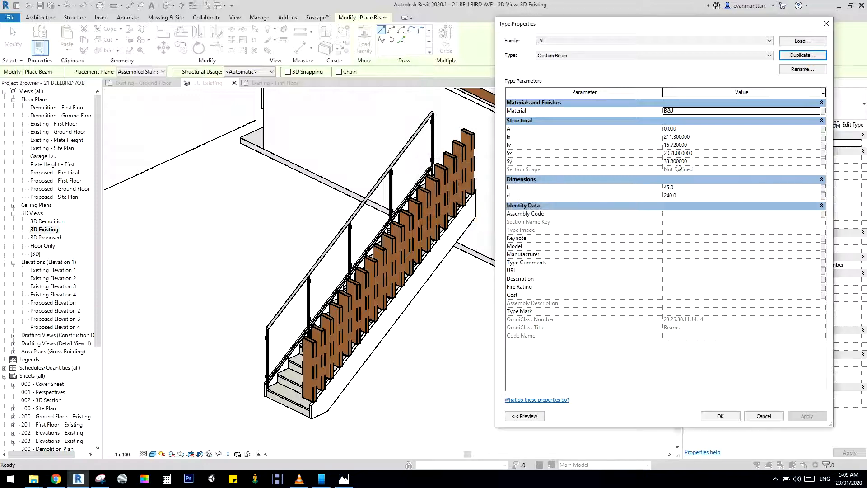
- Give the Custom Beam type the Paint - White material and set both its b and d dimensions to 50 mm
left_click(706, 111)
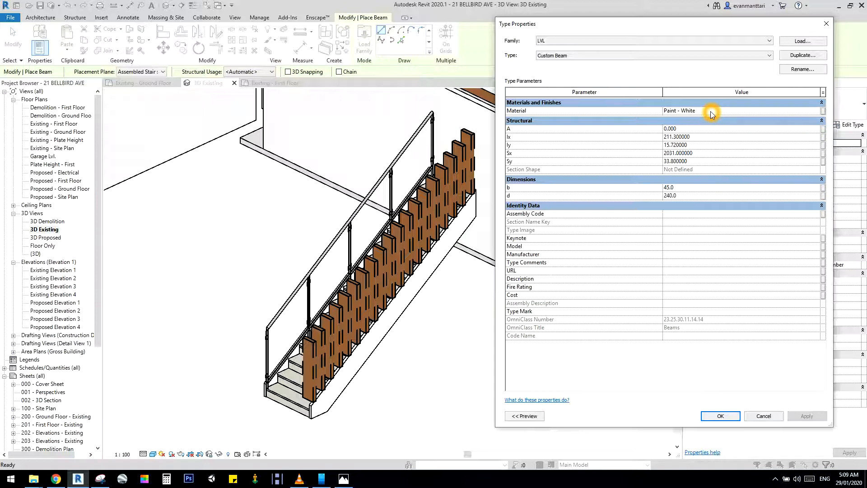
left_click(694, 195)
type("50")
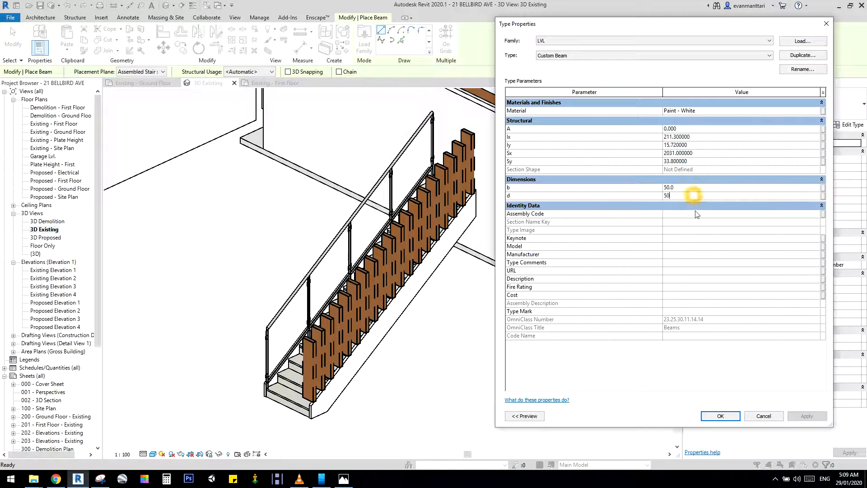
left_click(720, 415)
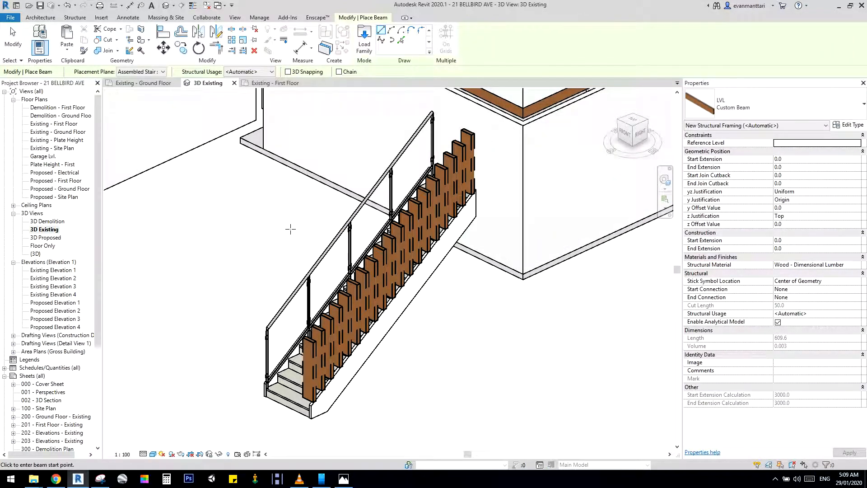
- Place a sample Custom Beam about 2200 mm long on the ground beside the stair and delete it
left_click(421, 370)
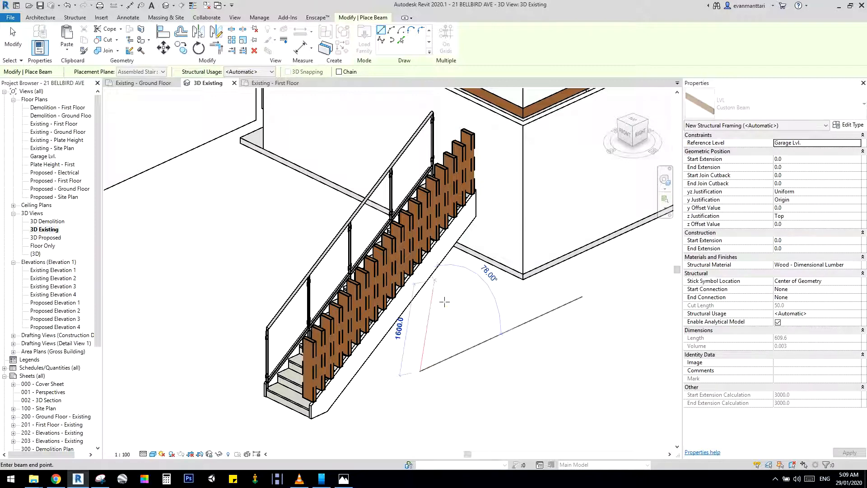
left_click(517, 325)
key("Escape")
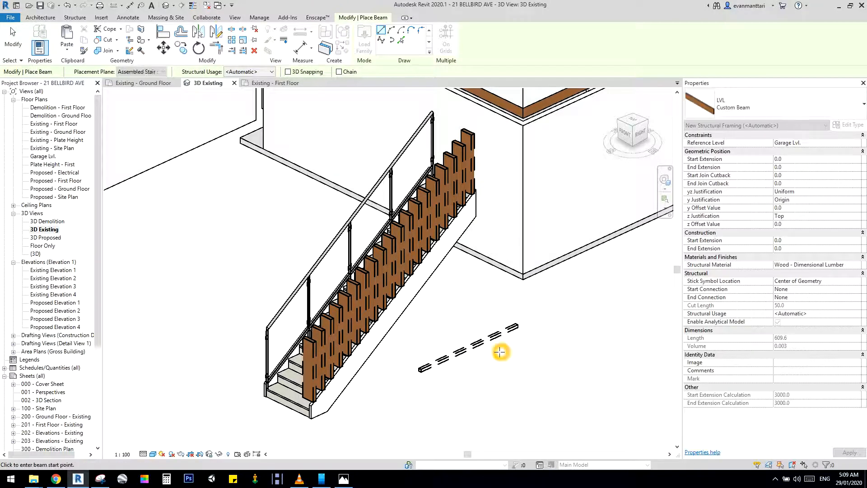
left_click(461, 354)
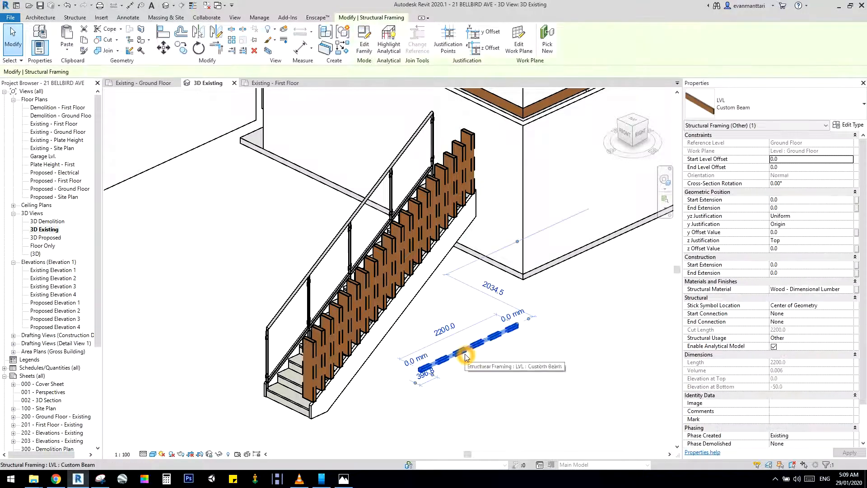
key("Escape")
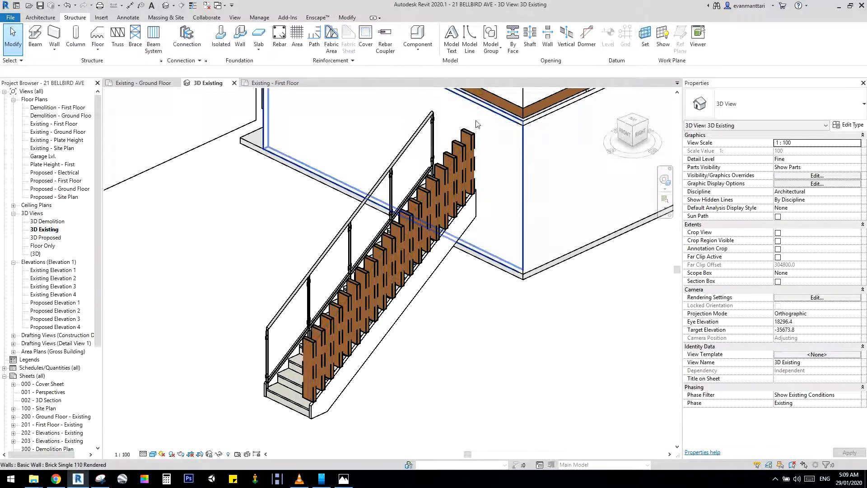
- Set the beam type of the stair's beam system to LVL : Custom Beam
key("Tab")
left_click(461, 141)
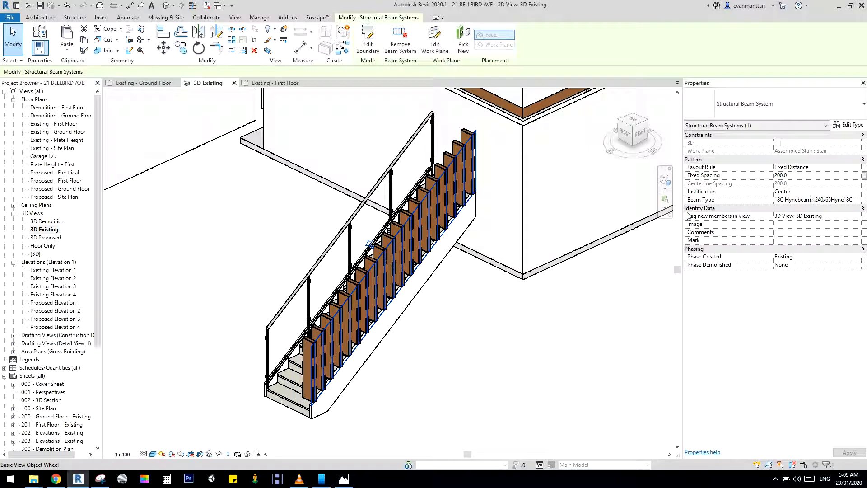
left_click(850, 199)
left_click(857, 200)
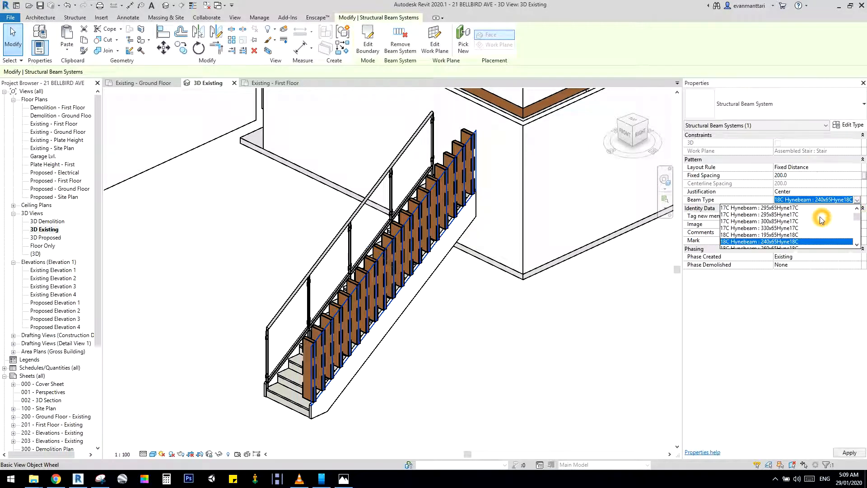
scroll(821, 219, "down", 10)
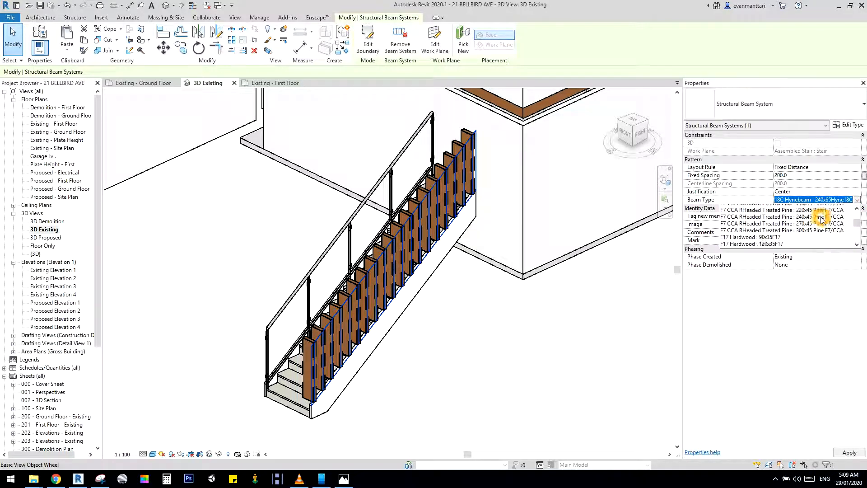
scroll(821, 219, "down", 5)
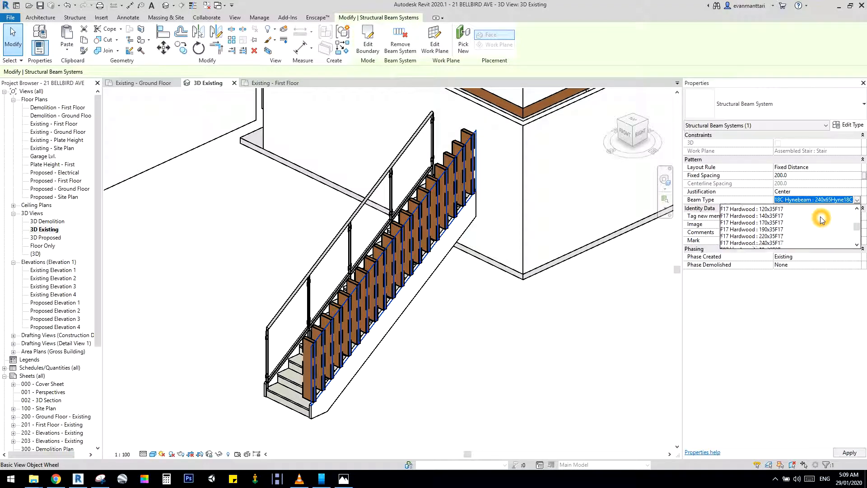
scroll(821, 219, "down", 8)
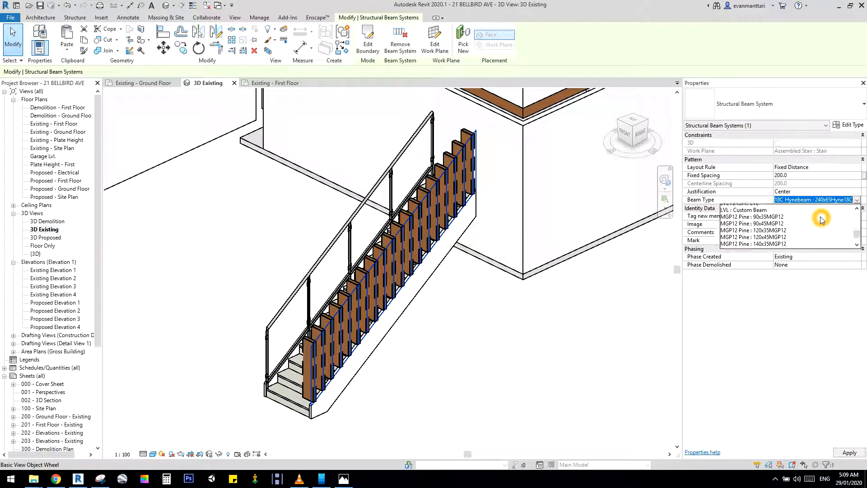
scroll(822, 219, "down", 1)
left_click(759, 208)
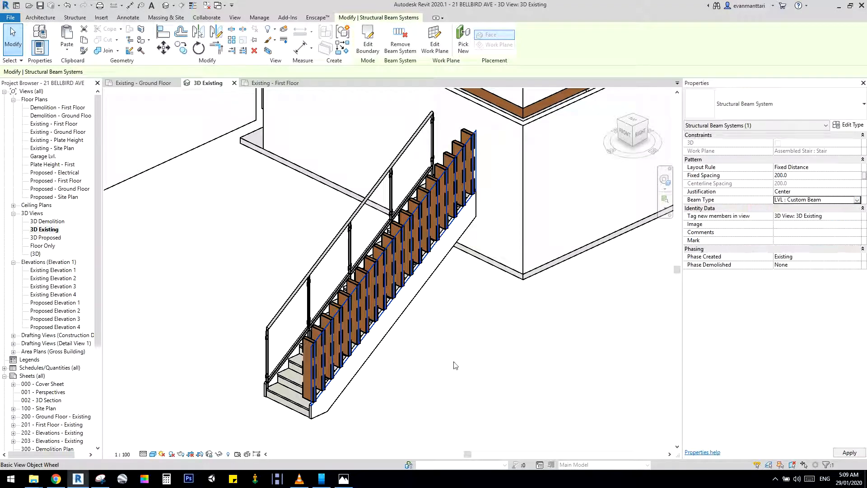
left_click(249, 271)
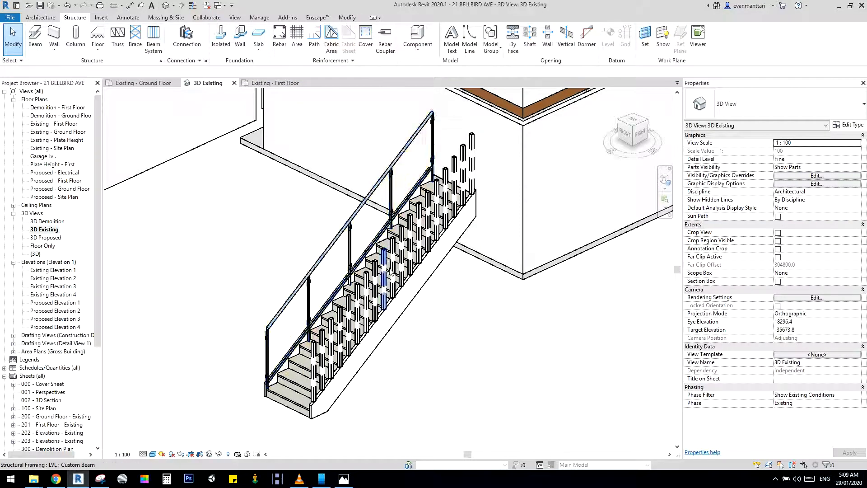
- Set the fixed spacing of the stair's beam system to 150 mm
scroll(398, 221, "up", 3)
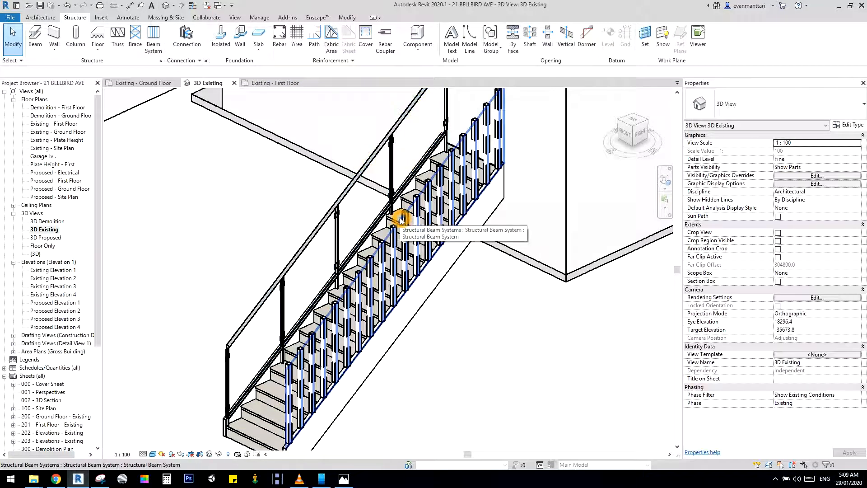
left_click(401, 220)
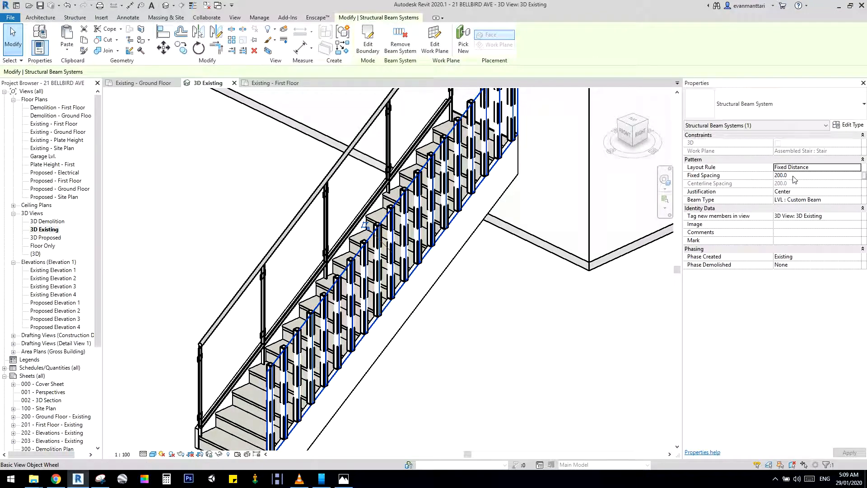
double_click(794, 176)
type("150")
left_click(518, 308)
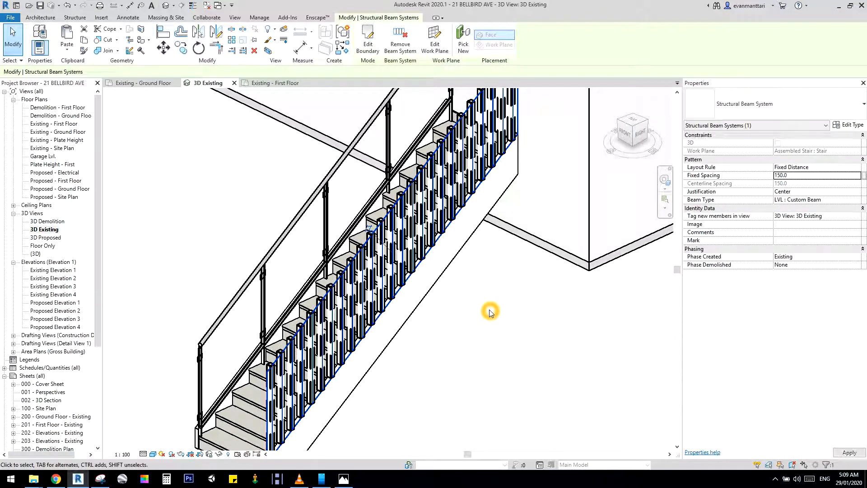
scroll(491, 313, "down", 2)
left_click(270, 238)
- Override the projection line pattern of the Structural Framing category to Solid in the 3D Existing view
scroll(361, 323, "up", 4)
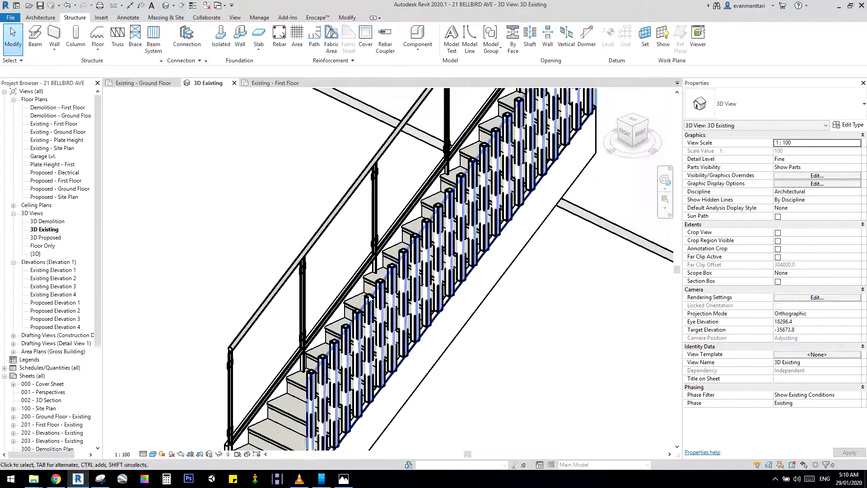
scroll(382, 296, "up", 2)
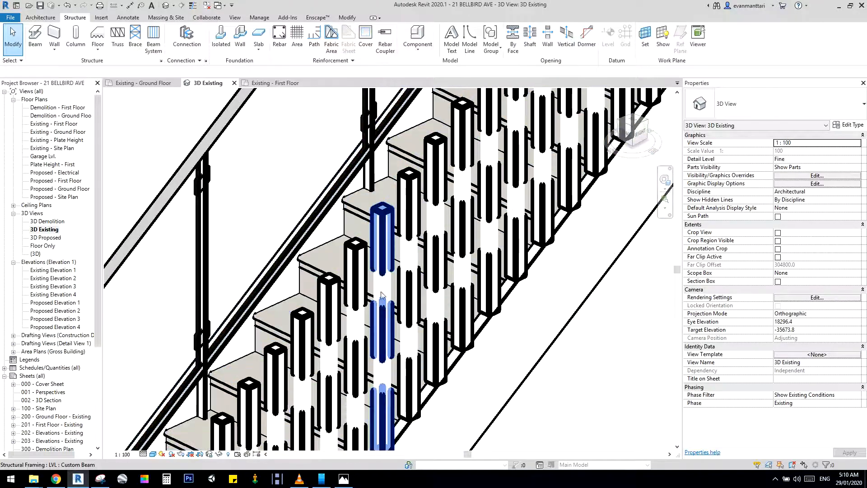
scroll(386, 334, "down", 5)
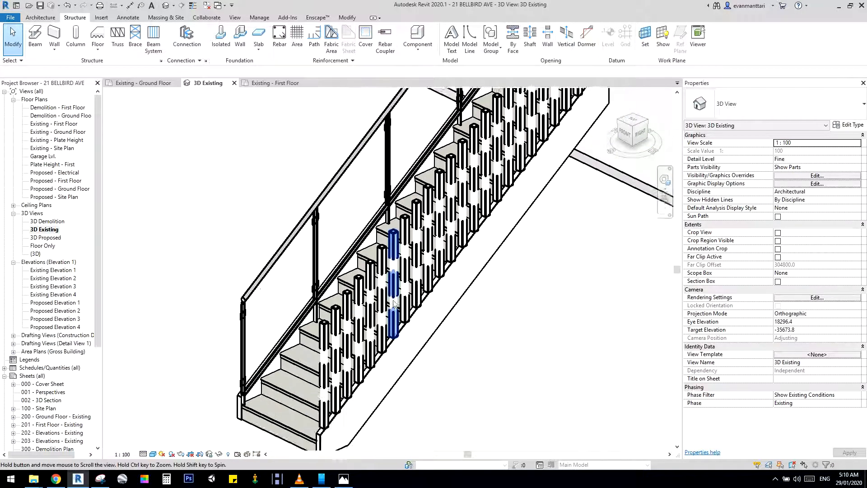
scroll(417, 294, "up", 4)
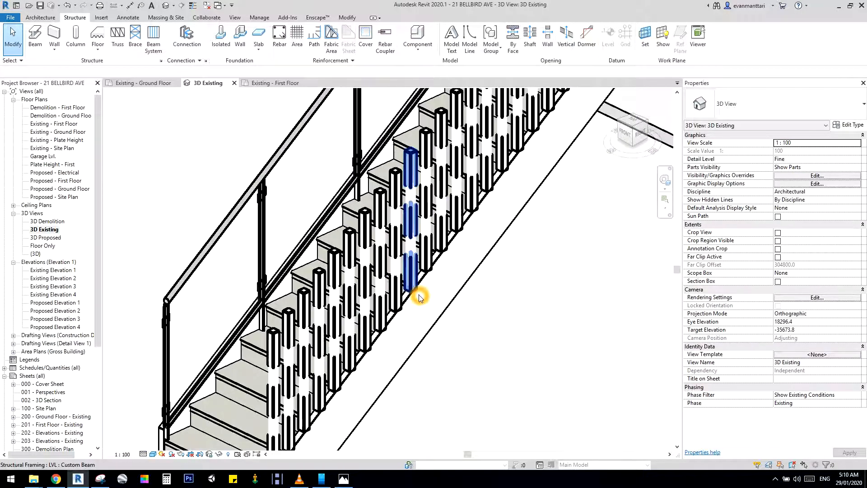
middle_click_drag(420, 297, 449, 316)
key("v")
key("g")
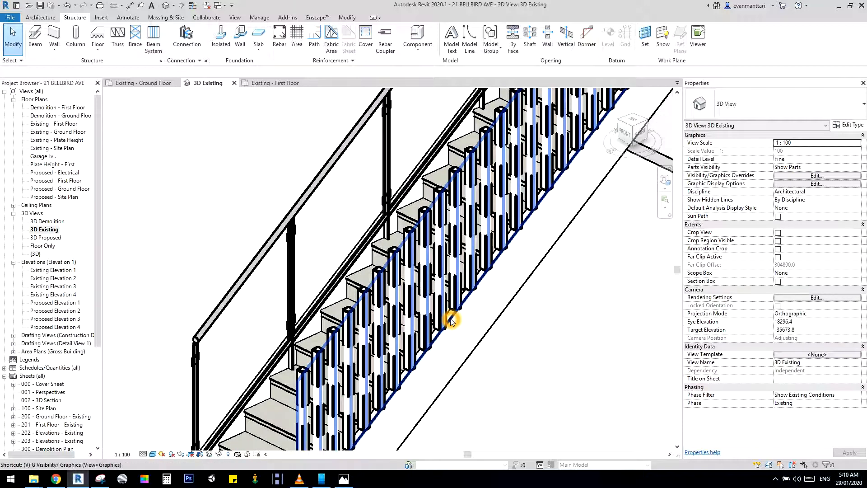
left_click(142, 224)
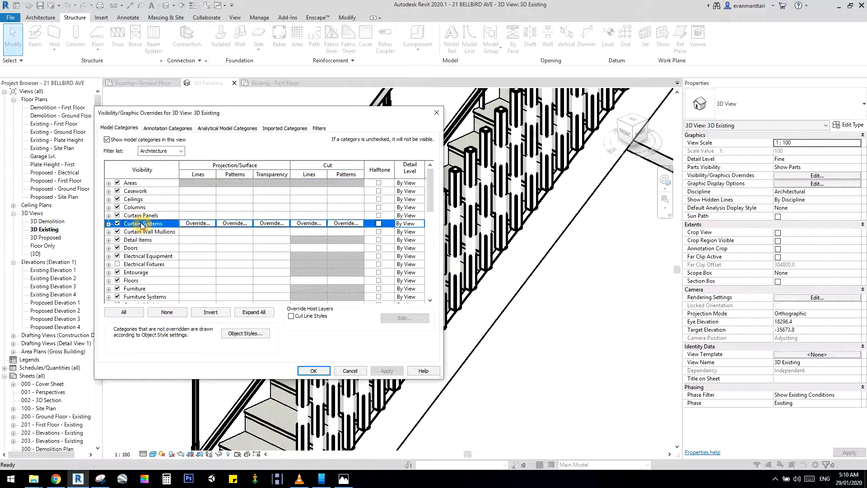
key("s")
scroll(142, 218, "down", 3)
scroll(144, 220, "down", 1)
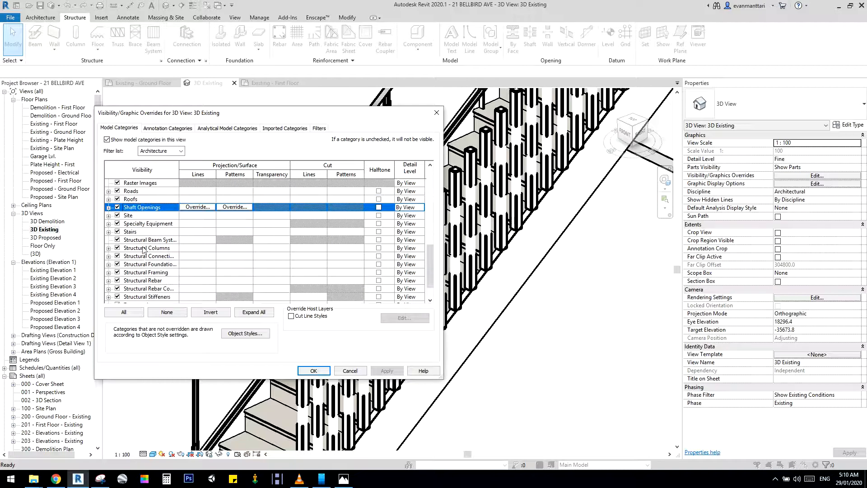
left_click(150, 272)
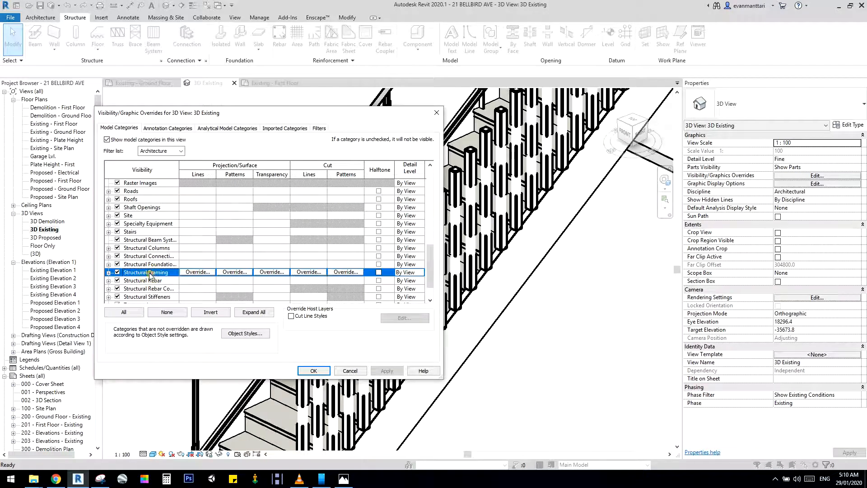
left_click(197, 273)
left_click(198, 272)
left_click(281, 230)
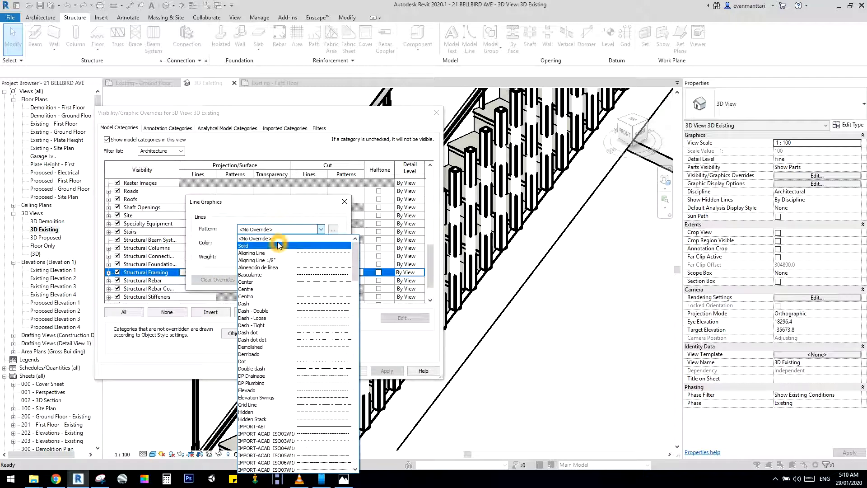
left_click(279, 245)
left_click(291, 280)
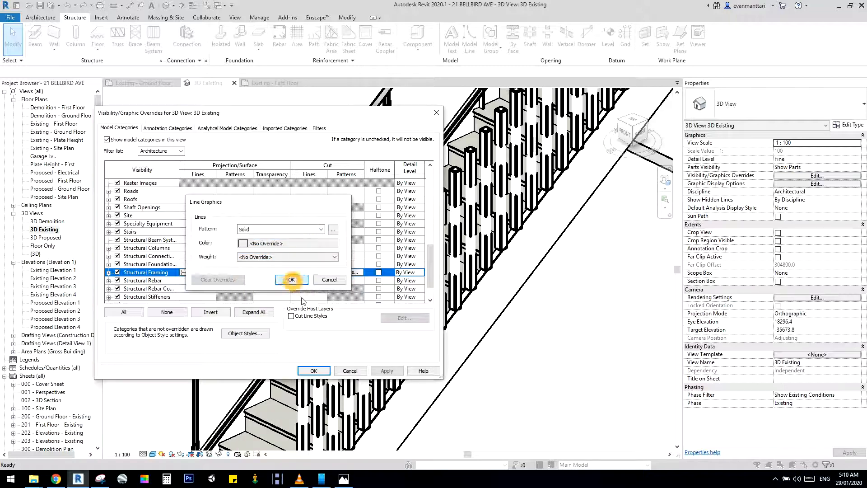
left_click(316, 370)
scroll(559, 386, "down", 5)
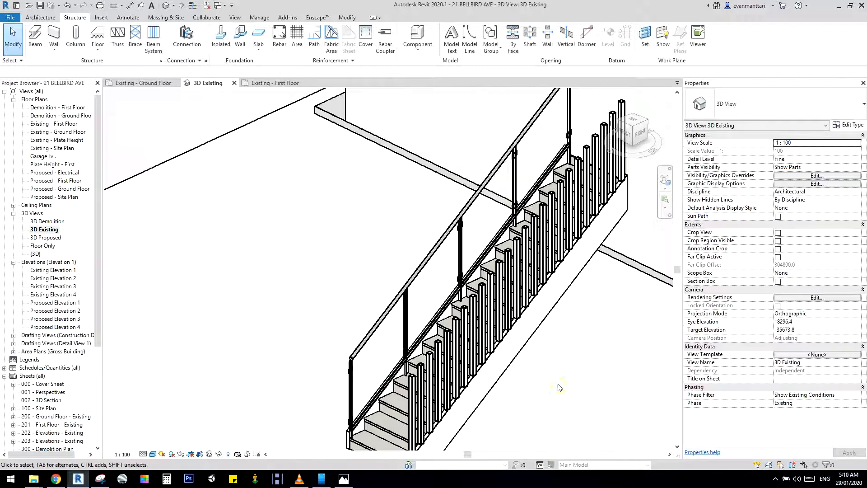
- Override the projection line weight of the Structural Framing category to 1 in the 3D Existing view
scroll(502, 256, "up", 5)
scroll(501, 258, "down", 1)
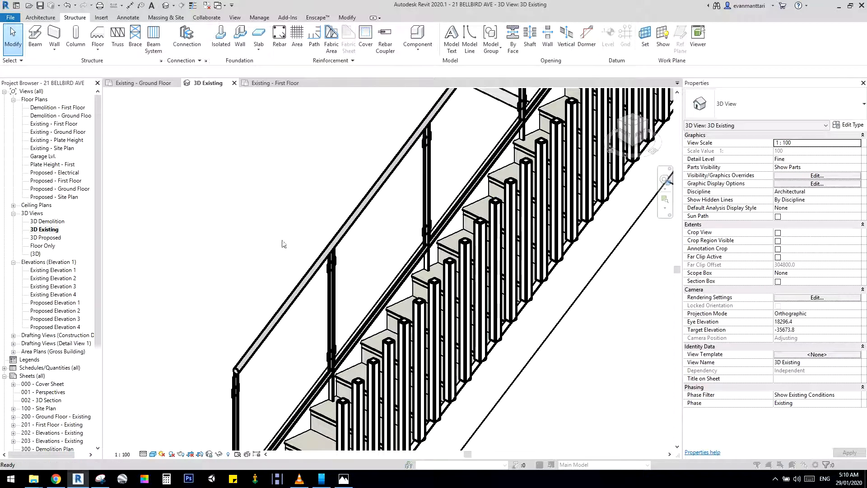
key("v")
key("g")
left_click(146, 244)
key("s")
scroll(146, 246, "down", 4)
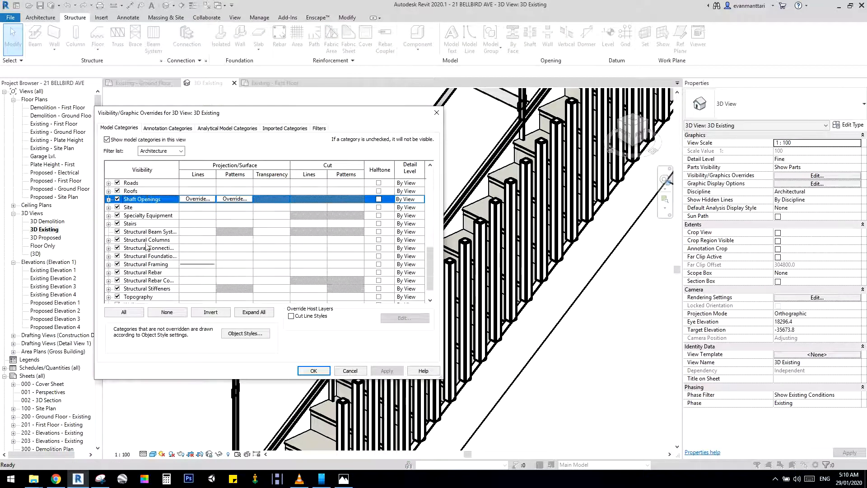
left_click(146, 265)
left_click(205, 266)
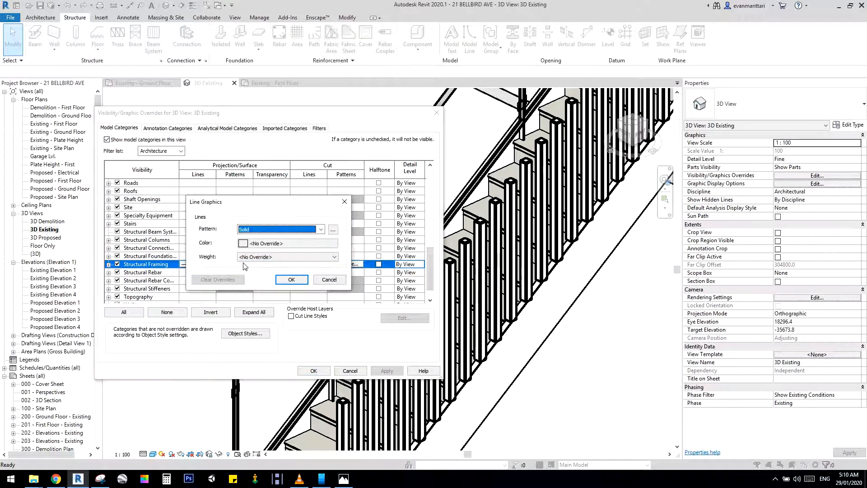
left_click(325, 256)
left_click(270, 271)
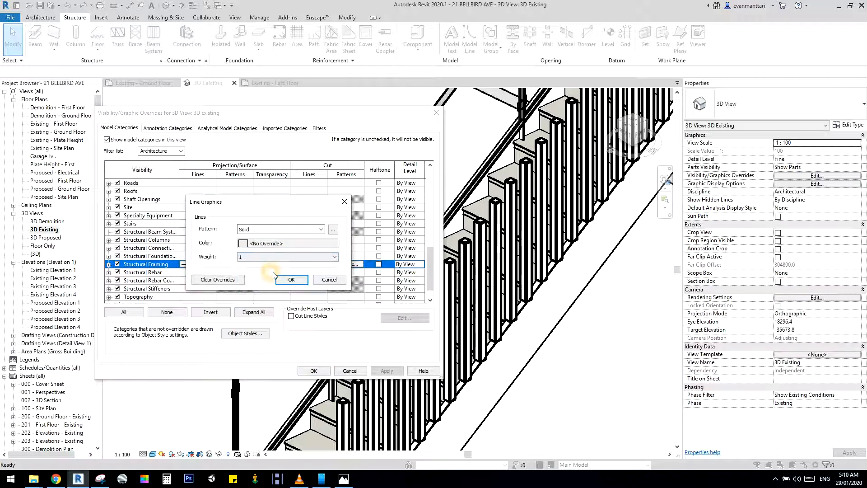
left_click(294, 280)
left_click(313, 371)
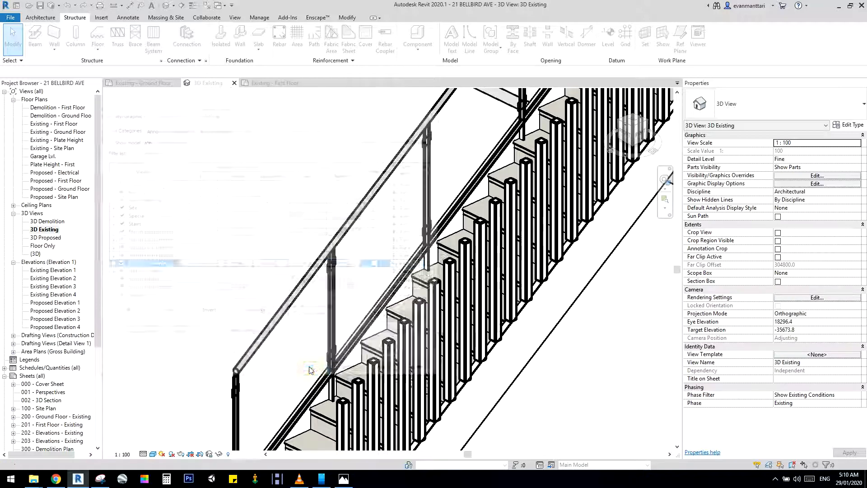
- Edit the stair beam system's boundary by raising the upper corner at the foot of the stair, and finish the sketch
scroll(301, 276, "down", 4)
scroll(300, 275, "up", 1)
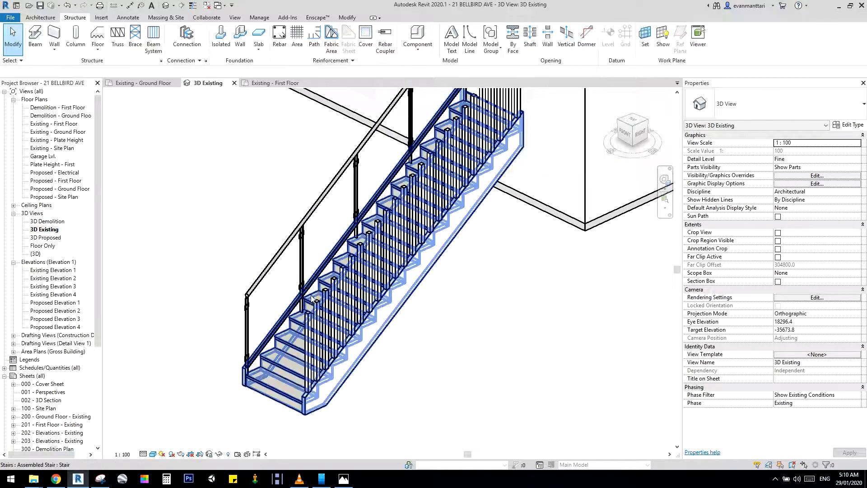
scroll(318, 299, "down", 2)
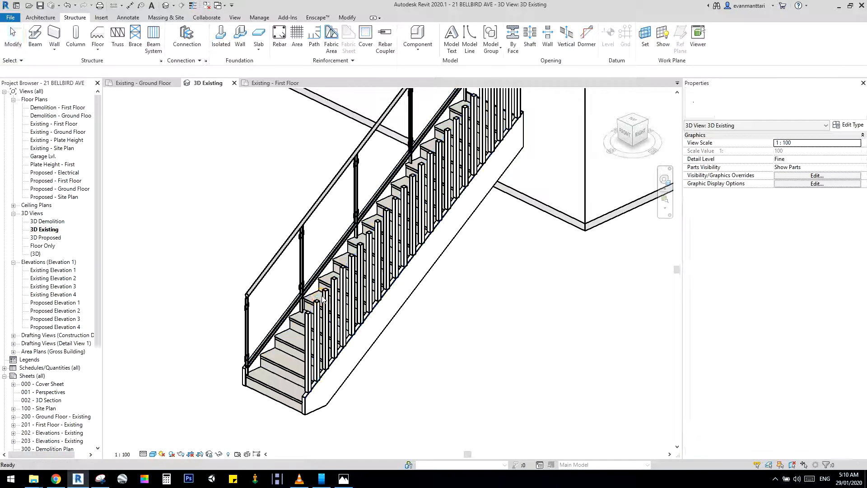
left_click(320, 296)
double_click(320, 296)
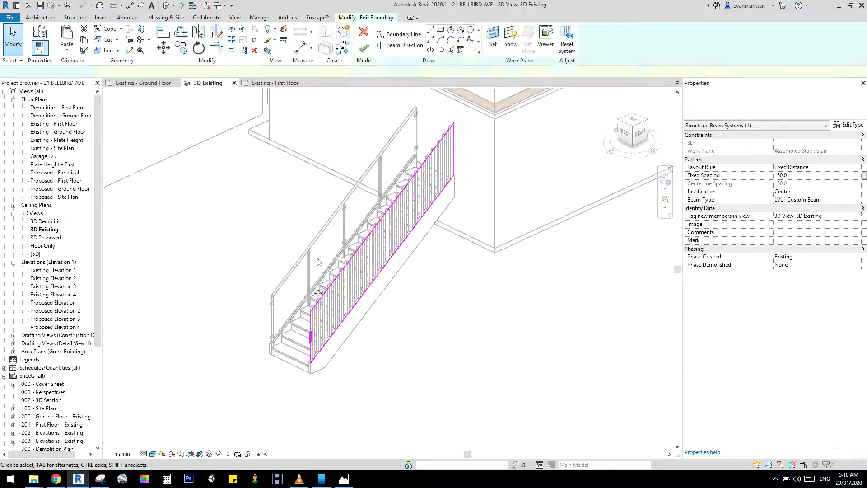
mouse_move(313, 313)
left_mouse_down()
mouse_move(313, 182)
mouse_move(311, 189)
left_mouse_up()
left_click(364, 48)
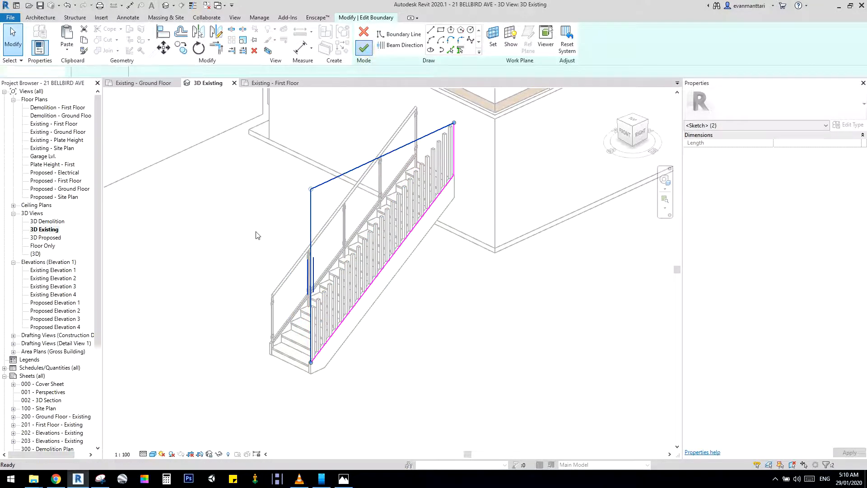
- Inspect the heightened batten screen and the stair from several angles
scroll(256, 234, "down", 3)
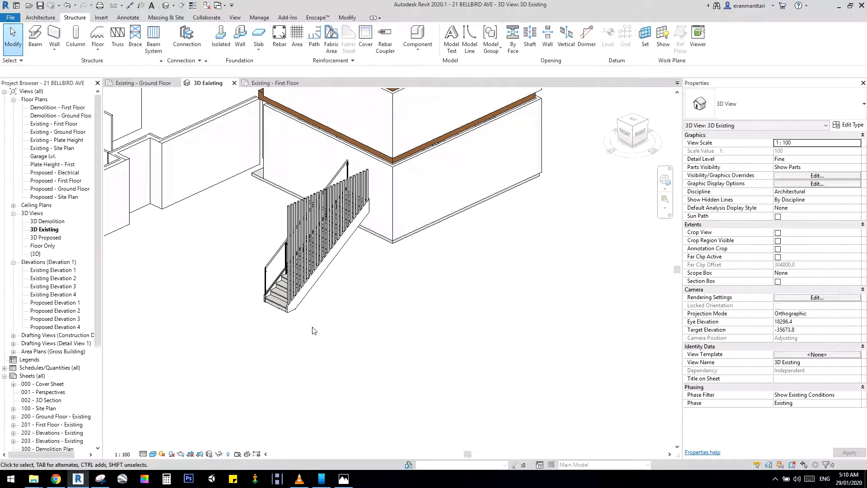
scroll(314, 331, "up", 3)
left_click(257, 297)
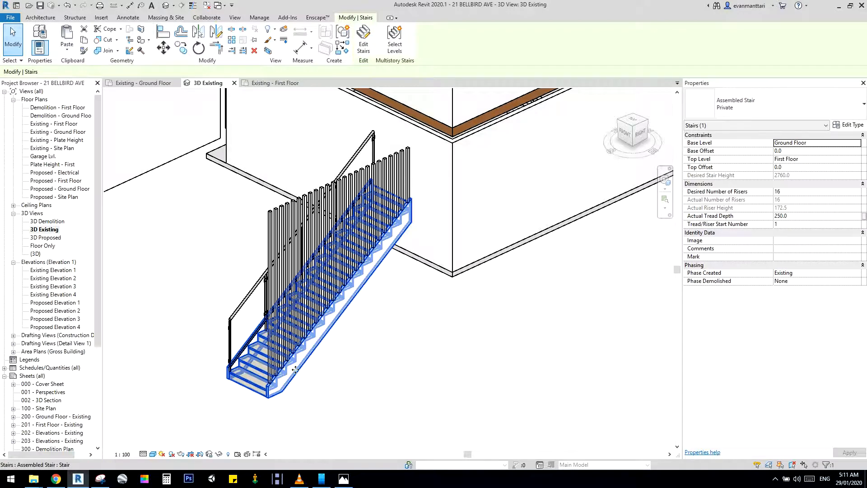
left_click_drag(295, 370, 238, 385)
scroll(465, 304, "down", 5)
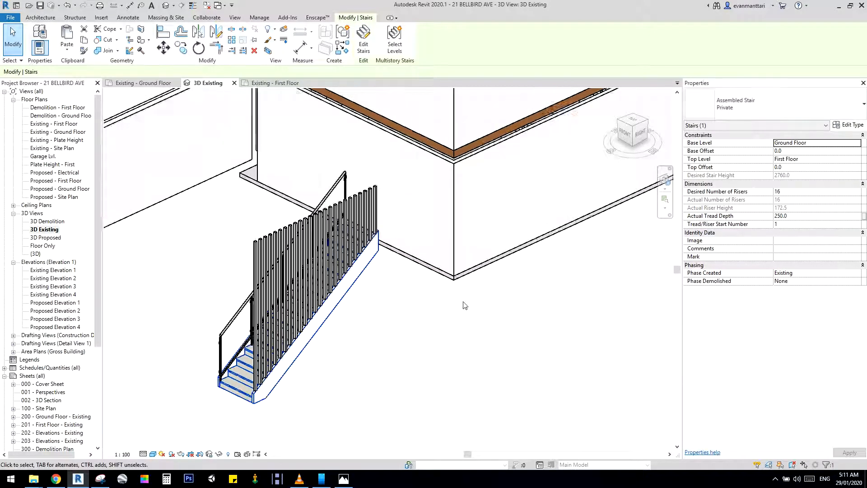
left_click_drag(366, 339, 347, 365)
scroll(345, 294, "up", 6)
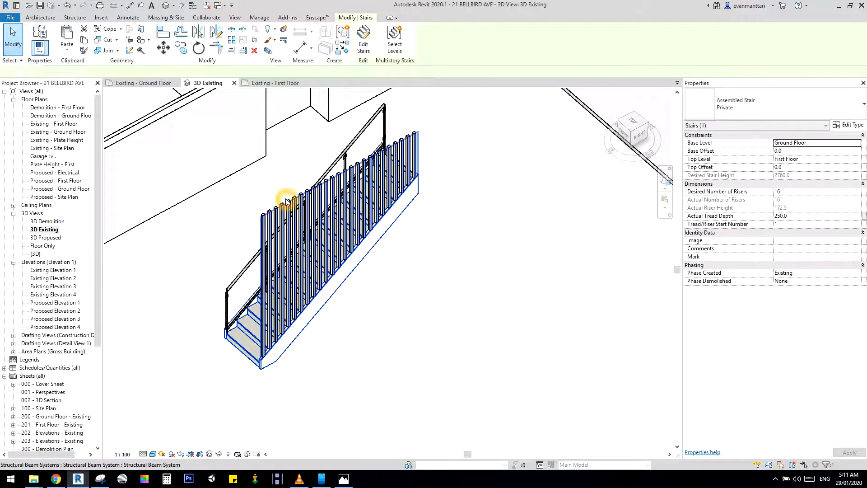
- Start a beam system similar to the stair screen and set its work plane to the face of the upper-floor brick wall
left_click(287, 201)
right_click(286, 201)
left_click(331, 265)
scroll(492, 223, "down", 3)
mouse_move(492, 223)
middle_mouse_down()
mouse_move(500, 208)
mouse_move(415, 319)
middle_mouse_up()
scroll(428, 282, "up", 3)
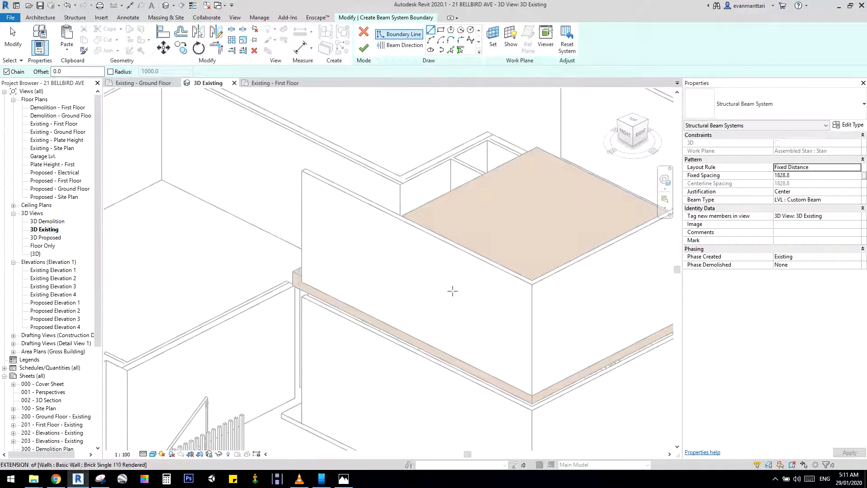
middle_click_drag(451, 292, 413, 257)
scroll(500, 274, "up", 2)
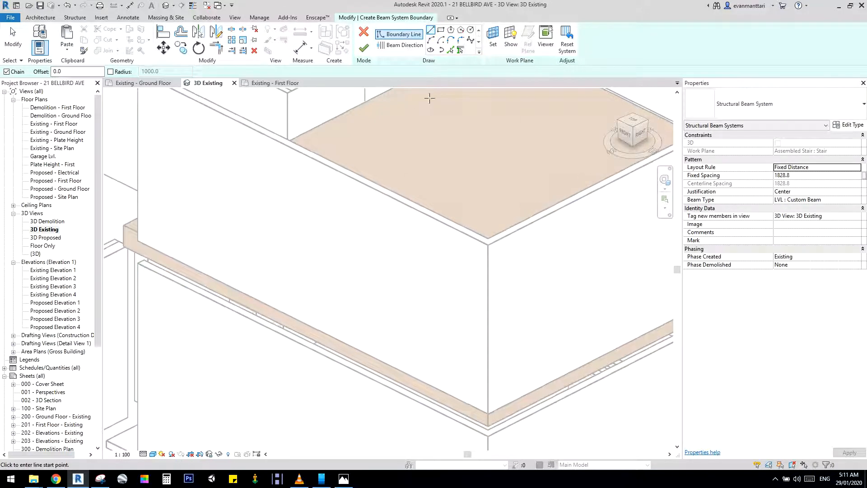
left_click(493, 33)
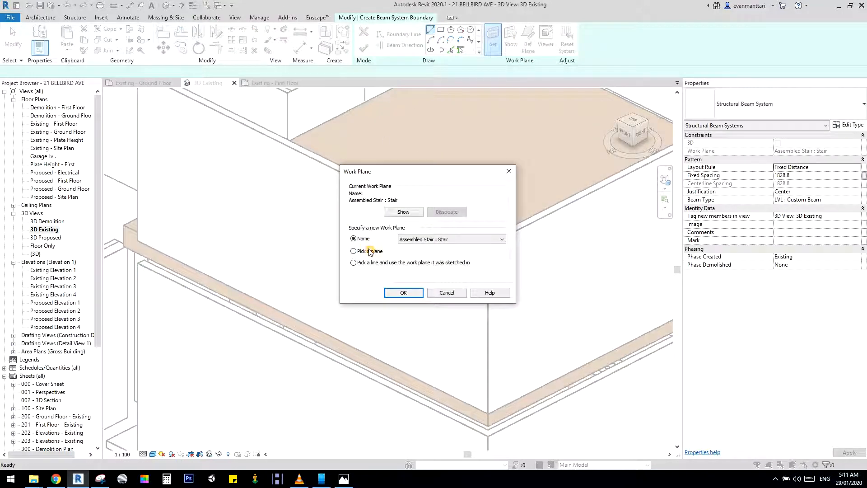
left_click(403, 294)
left_click(389, 199)
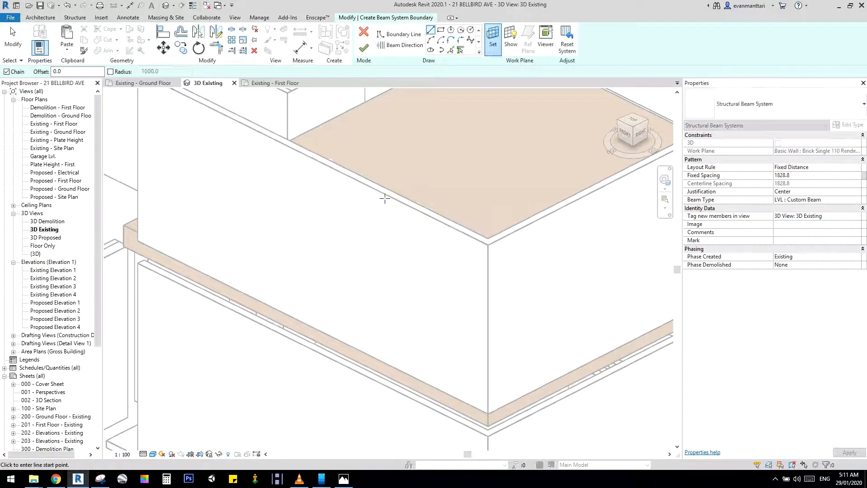
- Sketch a rectangular beam system boundary about 1800 mm high on the wall, set its width to 1200 mm, and finish it
left_click(440, 30)
left_click(335, 190)
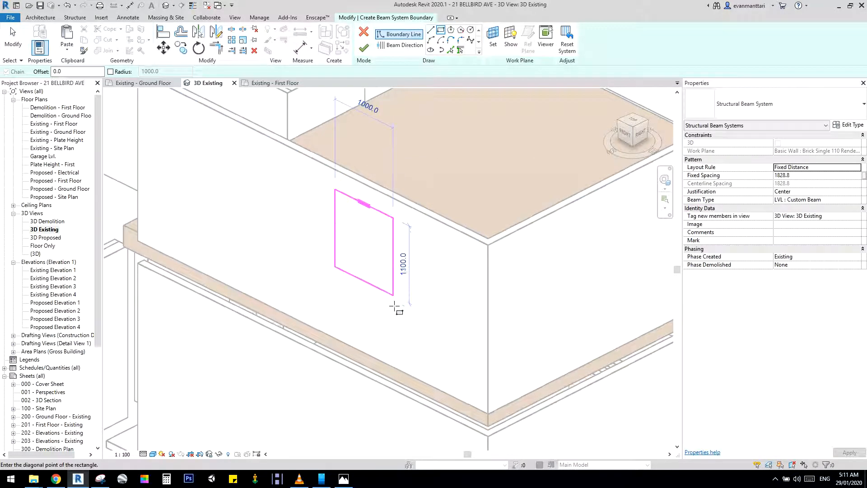
left_click(393, 337)
key("Escape")
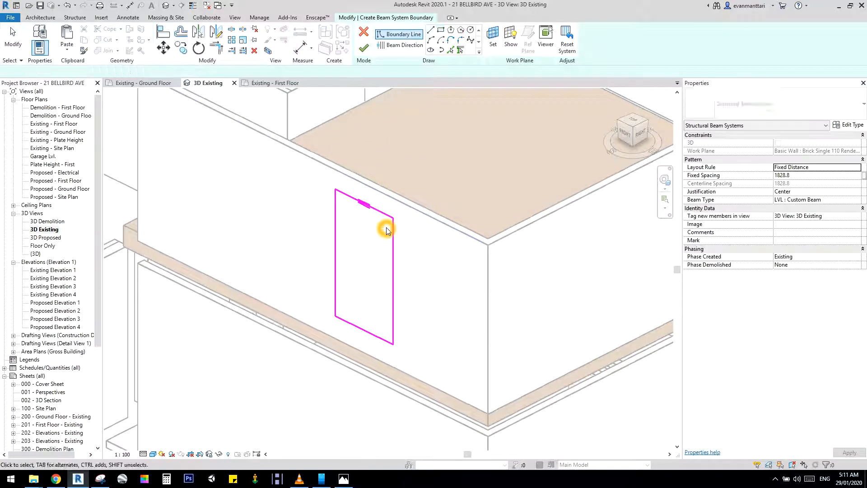
left_click(393, 235)
left_click(368, 176)
type("1200")
key("Return")
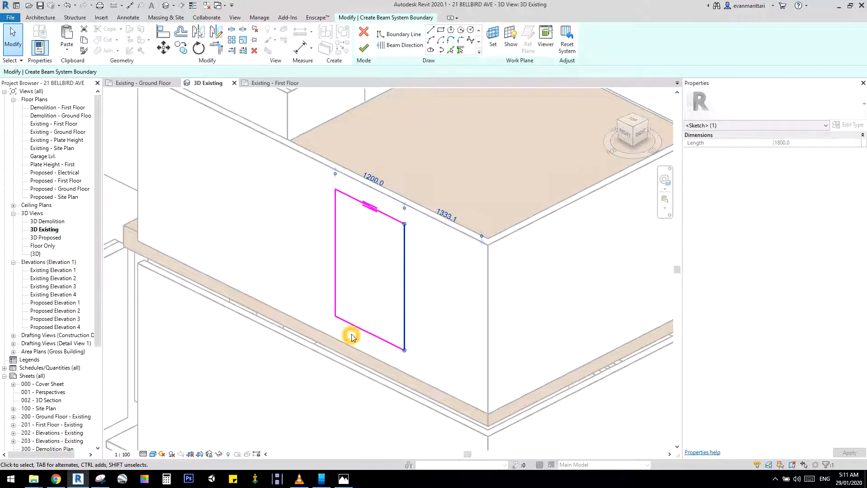
left_click(363, 334)
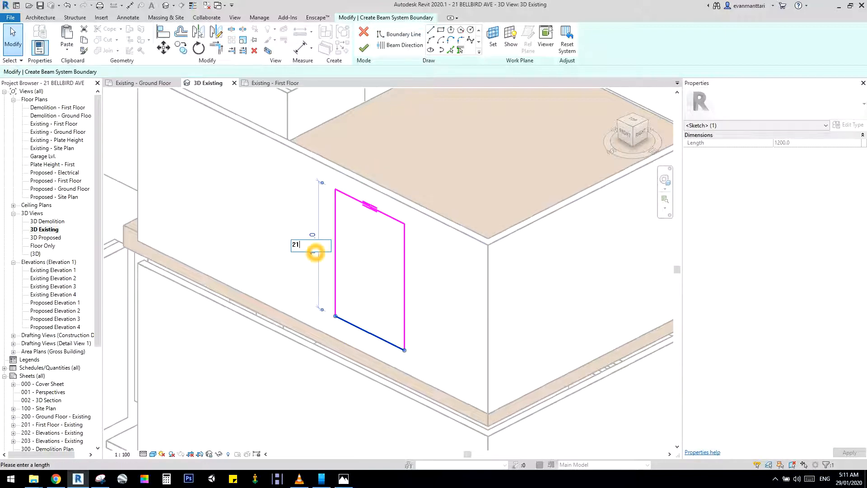
left_click(364, 48)
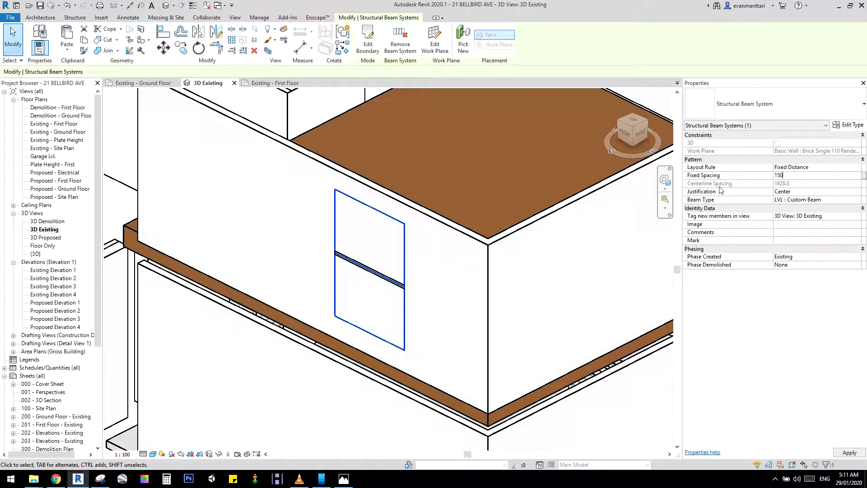
- Set the wall beam system's fixed spacing to 150 mm and align its beam direction with the boundary's vertical edge
key("Return")
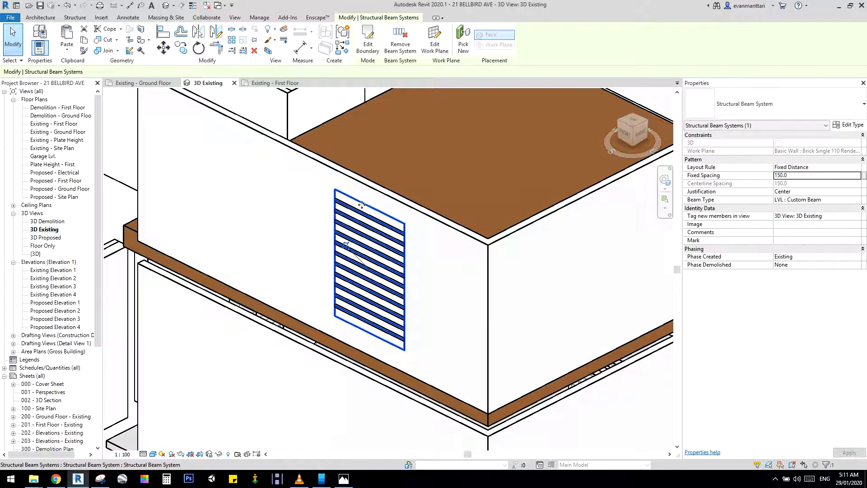
double_click(363, 202)
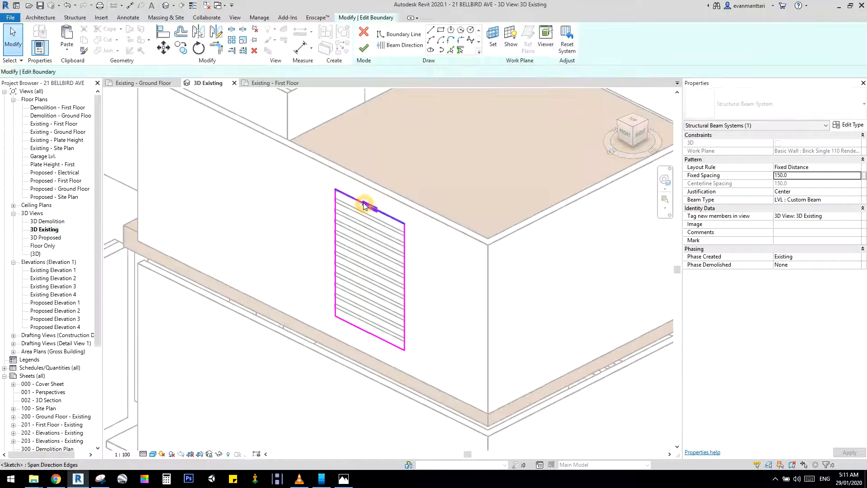
left_click(392, 47)
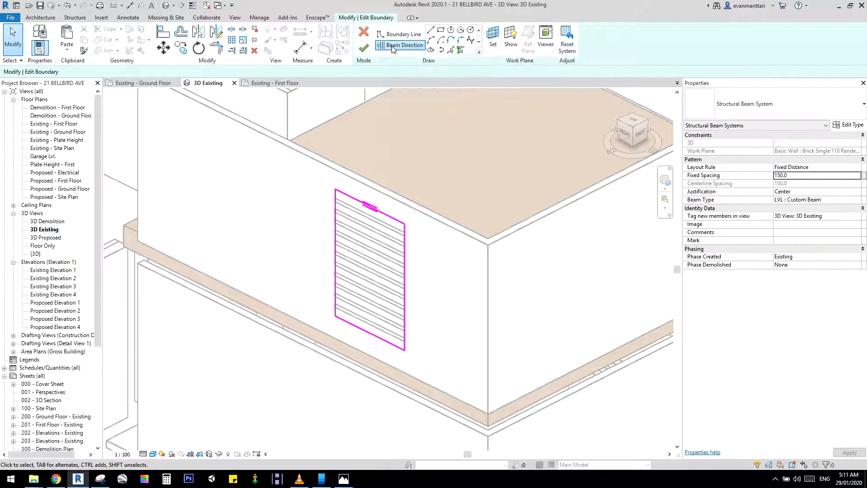
left_click(407, 250)
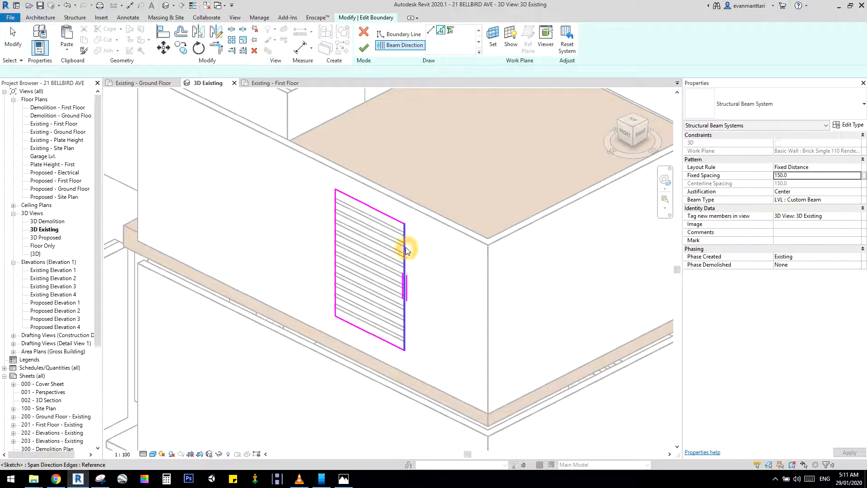
left_click(364, 47)
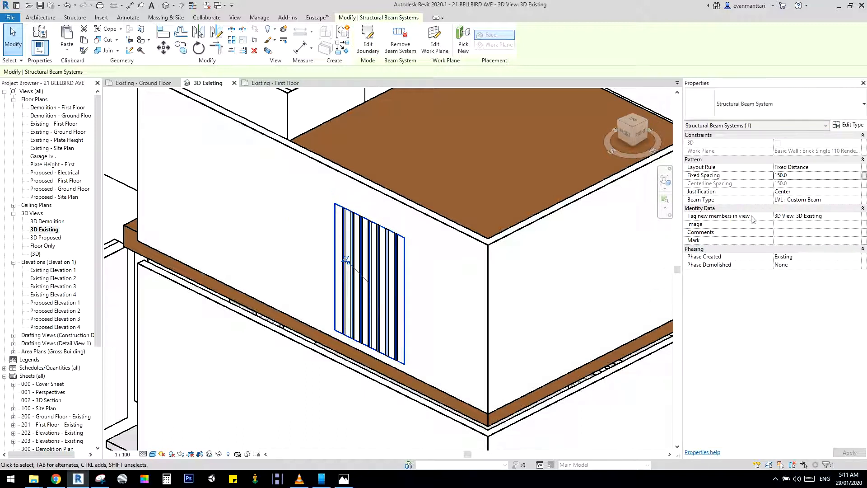
- Try the Beginning justification on the wall beam system and return it to Center
left_click(857, 192)
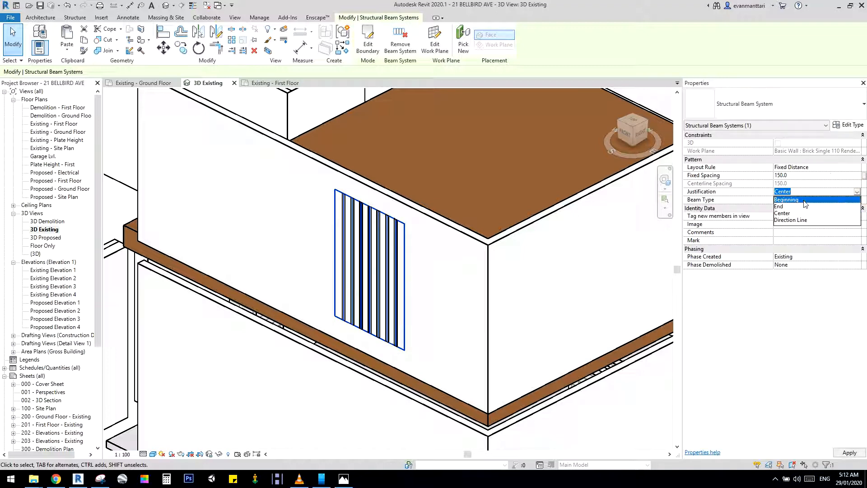
left_click(804, 200)
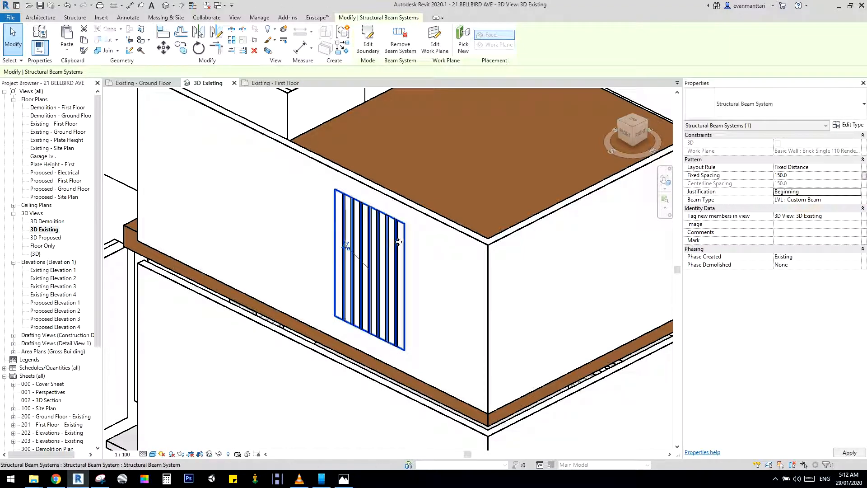
left_click(858, 192)
left_click(790, 213)
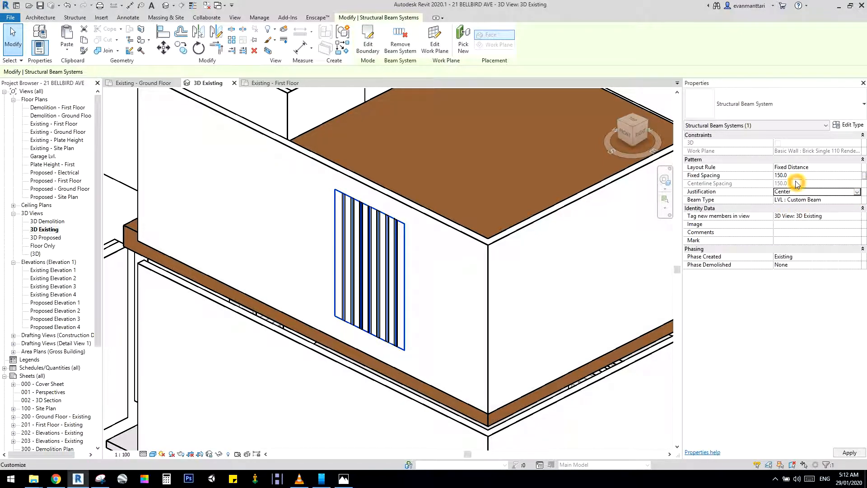
left_click(837, 126)
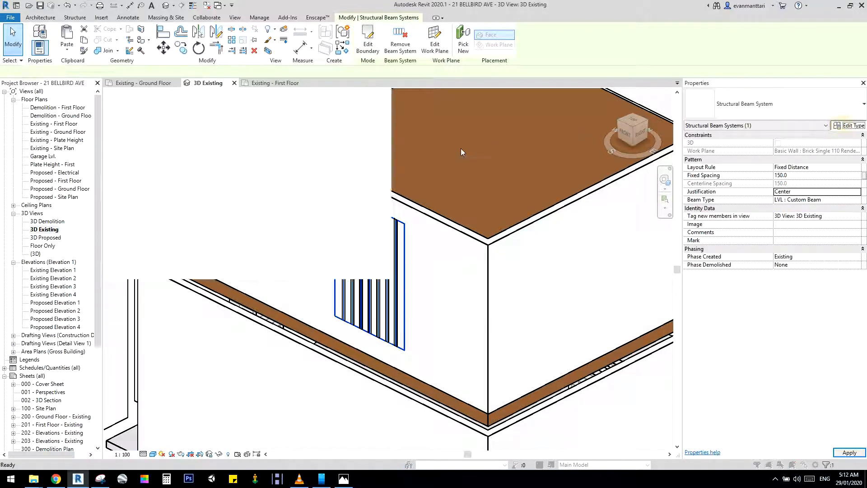
left_click(830, 24)
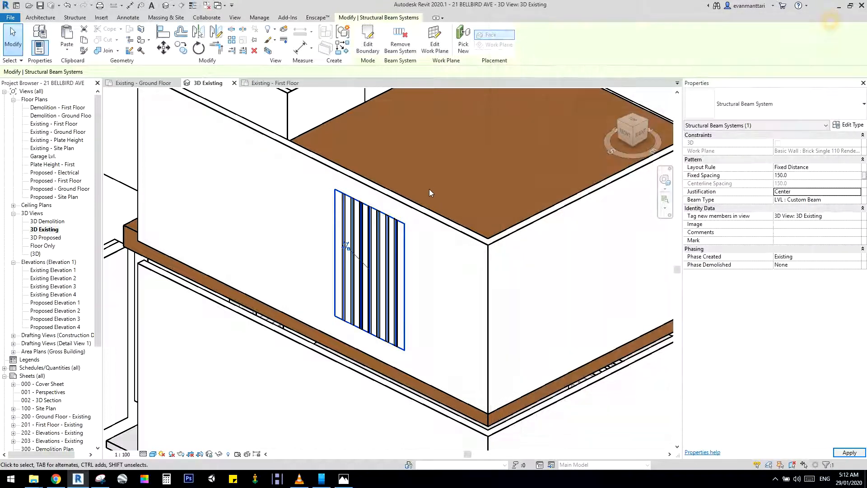
- Set the fixed spacing of the wall's beam system to 100 mm
scroll(366, 242, "up", 3)
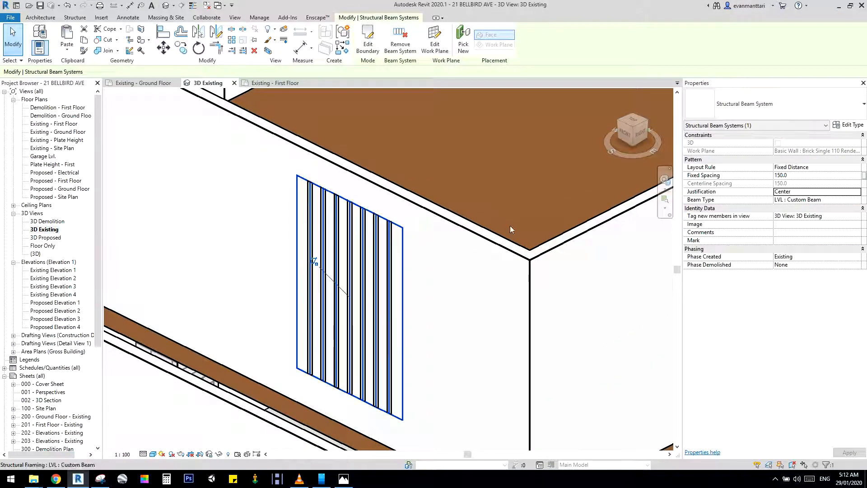
left_click(795, 175)
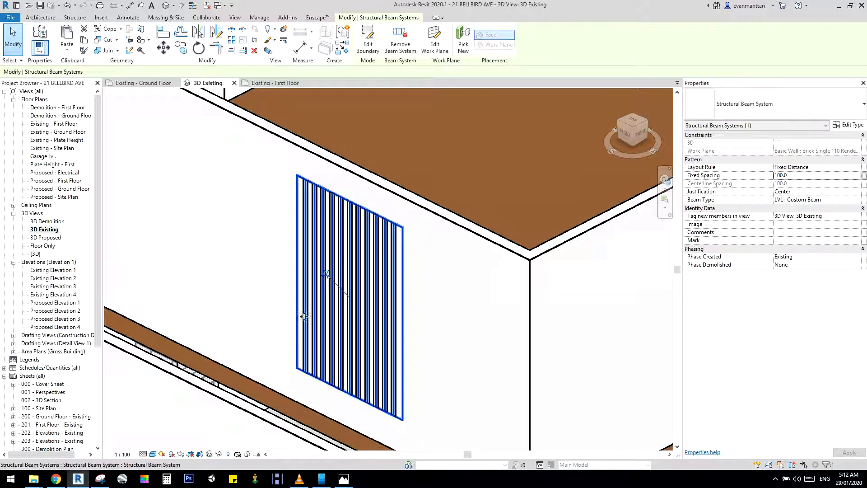
scroll(293, 317, "down", 3)
middle_click_drag(313, 331, 343, 240)
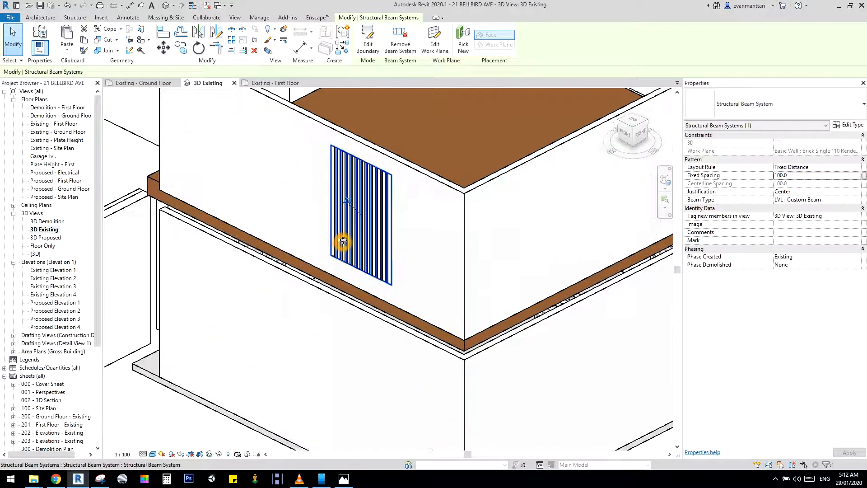
- Move the wall's batten beam system sideways along the wall plane until it stands clear past the building corner
key("shift+Right")
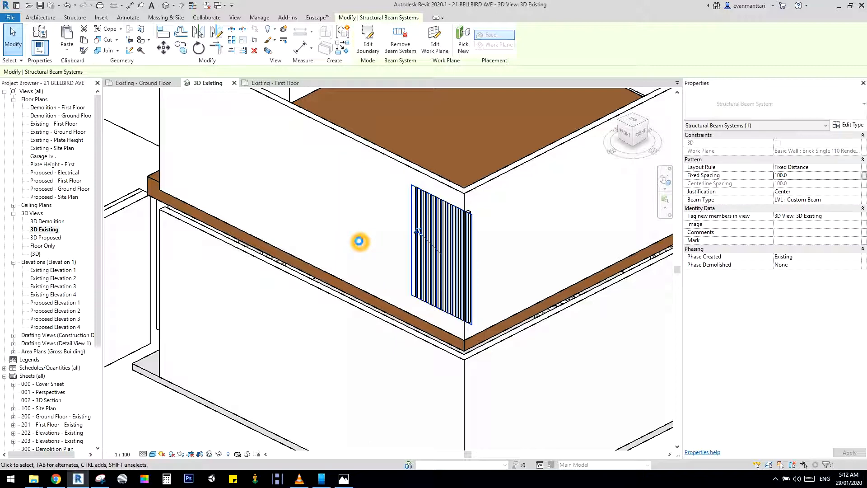
key("shift+Right")
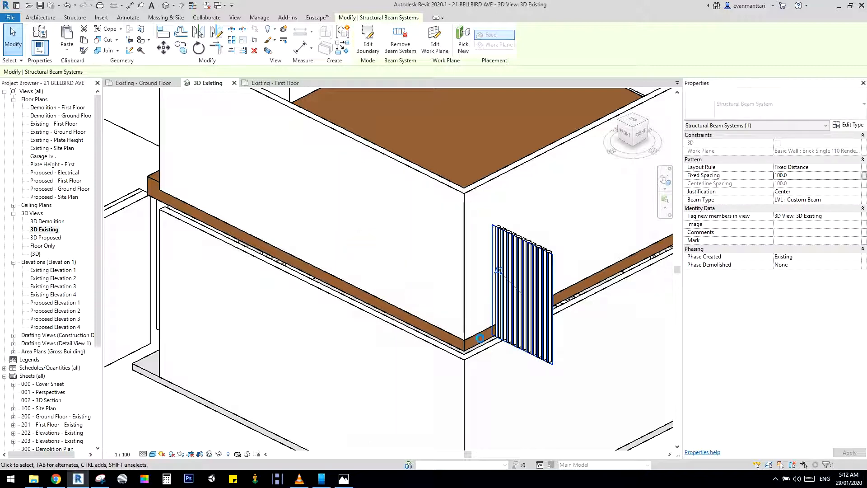
key("shift+Left")
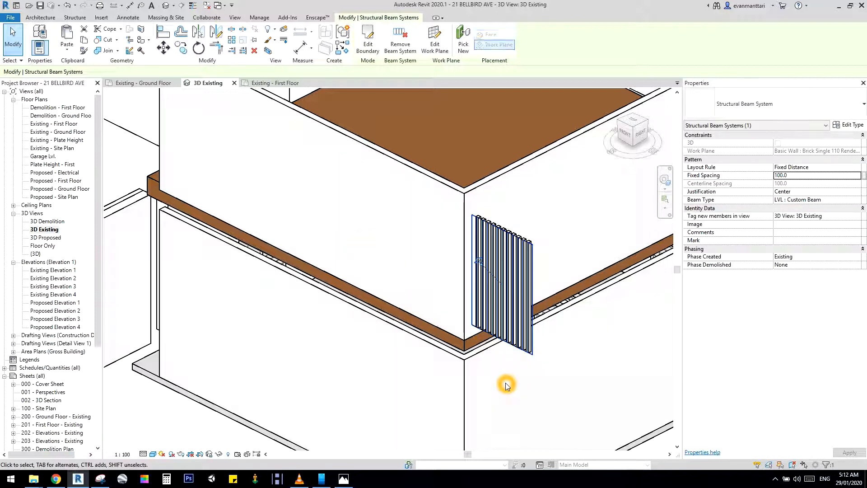
left_click(506, 383)
scroll(505, 383, "down", 2)
scroll(507, 356, "up", 3)
left_click(508, 327)
left_click_drag(521, 344, 644, 342, "shift")
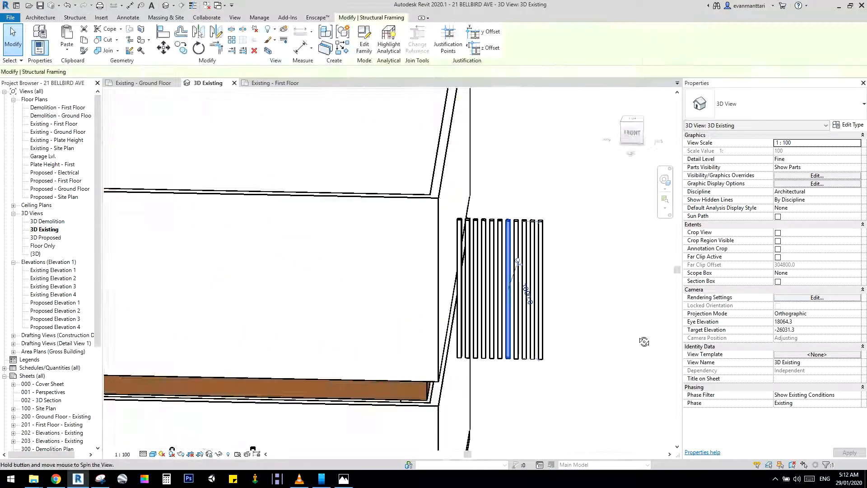
scroll(642, 334, "down", 3)
middle_click_drag(640, 333, 547, 377, "shift")
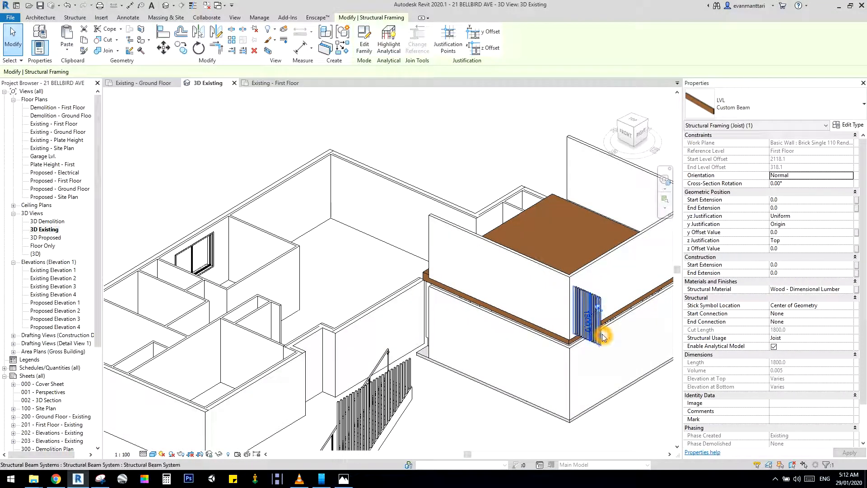
- Select the whole batten beam system beside the corner and move it down to ground level
left_click(601, 335)
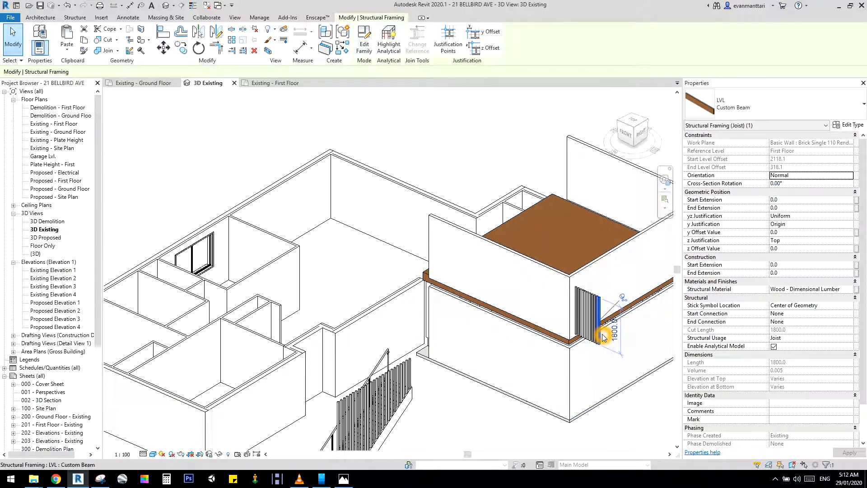
scroll(605, 353, "up", 3)
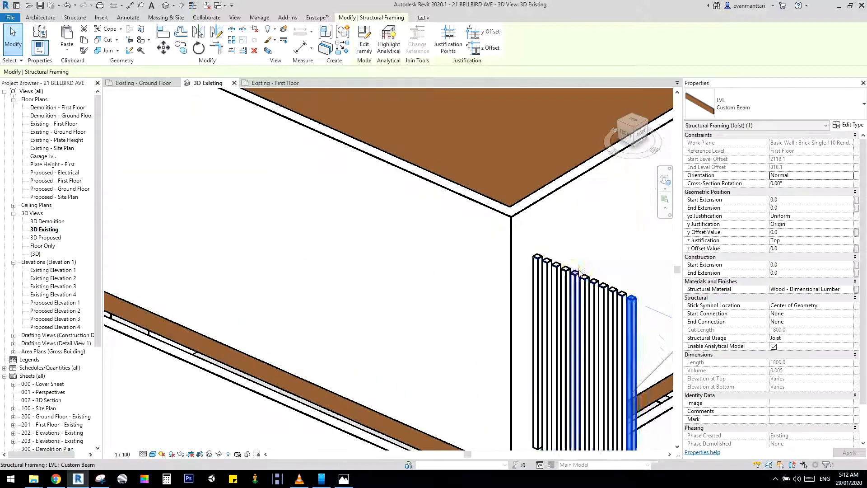
key("Tab")
left_click(573, 271)
scroll(573, 270, "down", 4)
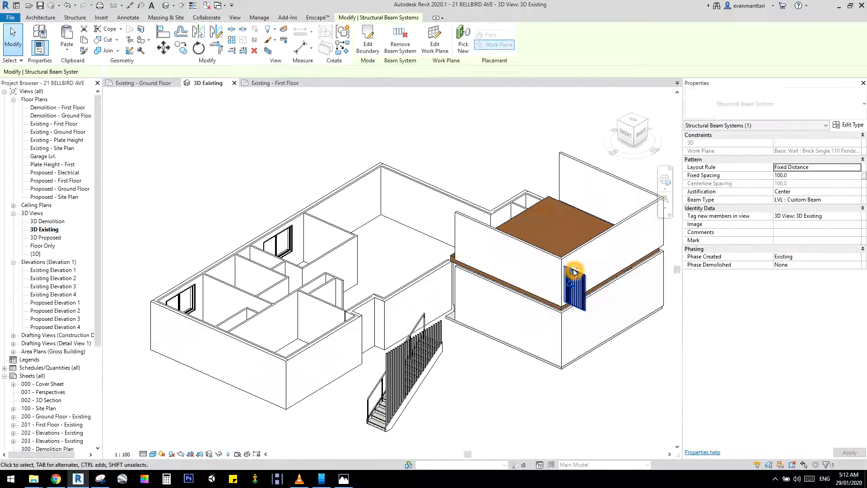
key("Down")
key("Down")
key("Down")
key("Down")
scroll(581, 382, "up", 5)
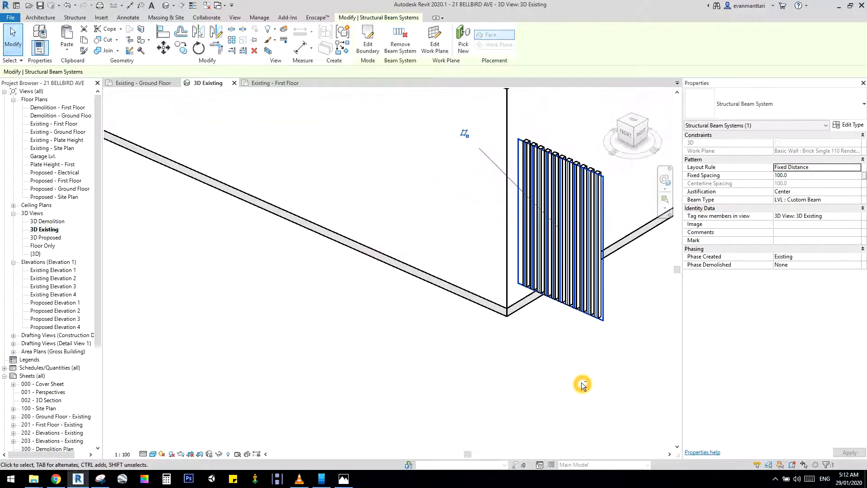
key("Down")
key("Down")
scroll(581, 383, "down", 5)
- Edit the ground-level beam system's boundary, stretching its far end to make a fence about 17115 mm long, and finish the sketch
middle_click_drag(582, 383, 358, 228)
double_click(358, 228)
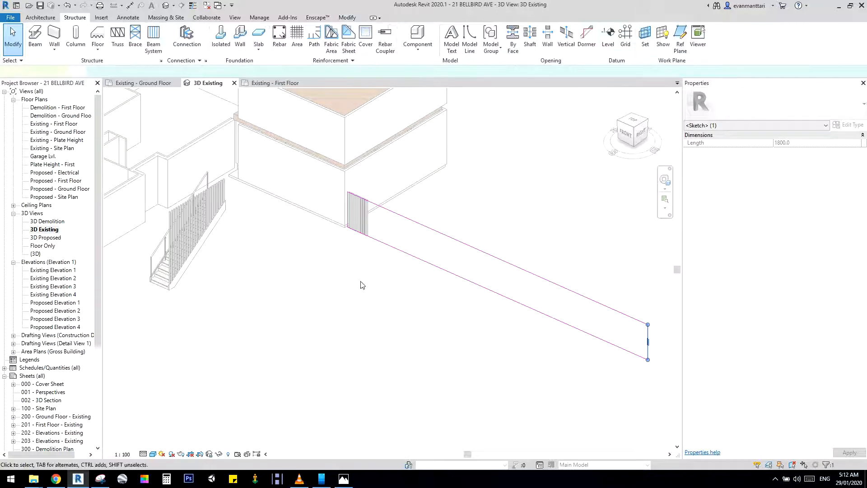
scroll(392, 262, "up", 4)
middle_click_drag(391, 242, 397, 294, "shift")
left_click(407, 248)
scroll(398, 291, "down", 4)
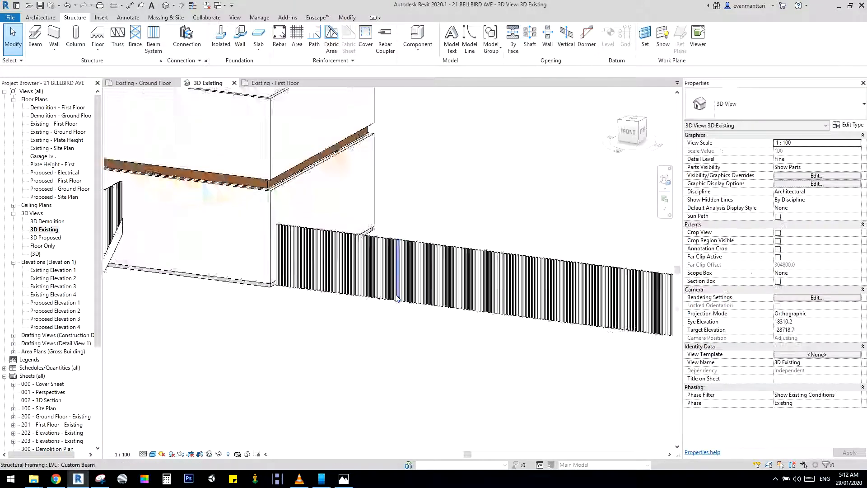
scroll(460, 325, "down", 3)
scroll(512, 302, "up", 5)
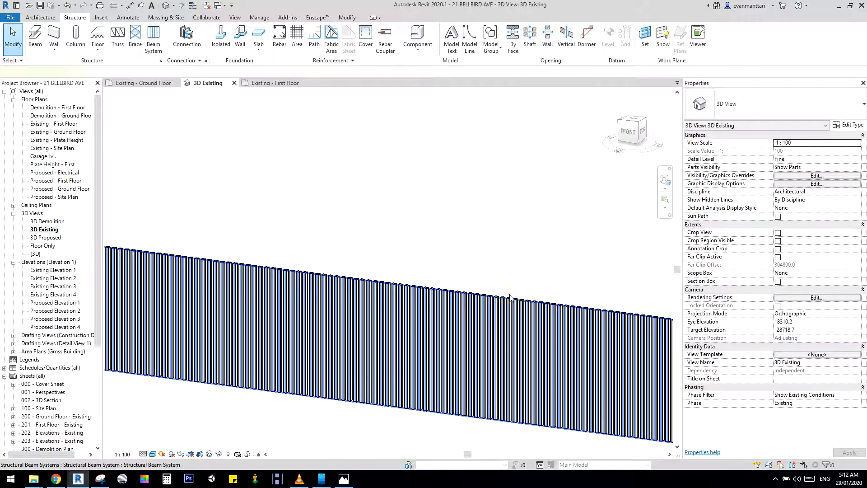
- Reopen the fence's boundary sketch and draw three shallow arcs end to end along its whole top edge
double_click(511, 298)
scroll(511, 296, "down", 2)
middle_click_drag(321, 263, 371, 246)
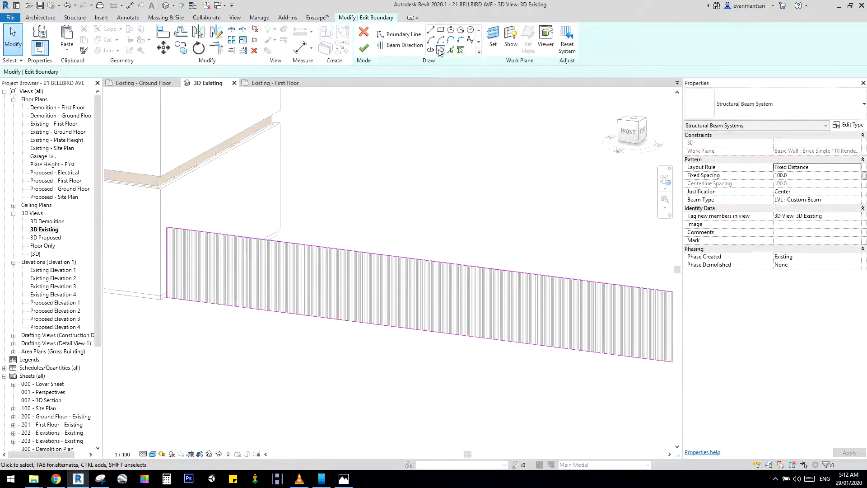
left_click(431, 44)
left_click(166, 227)
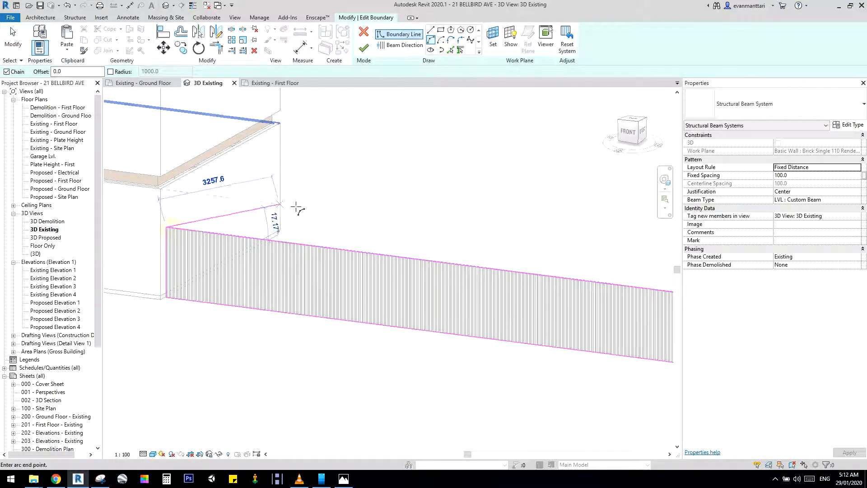
left_click(445, 261)
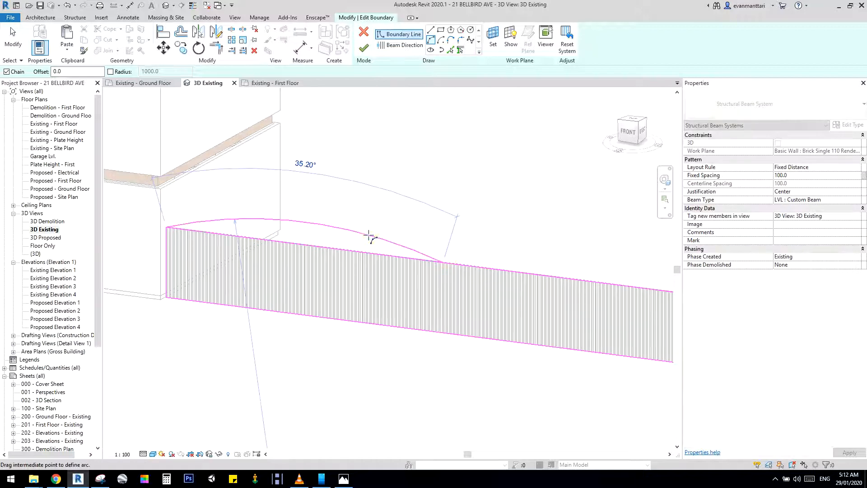
left_click(357, 235)
middle_click_drag(351, 246, 342, 240)
left_click(483, 265)
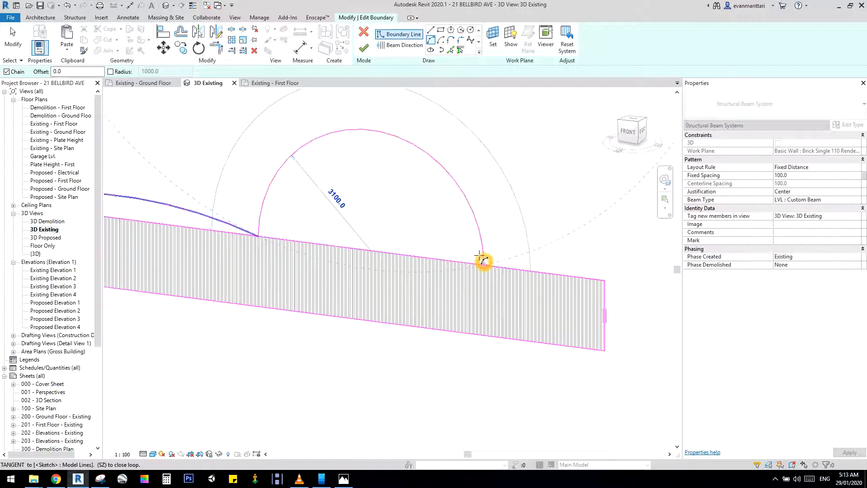
left_click(440, 247)
left_click(605, 280)
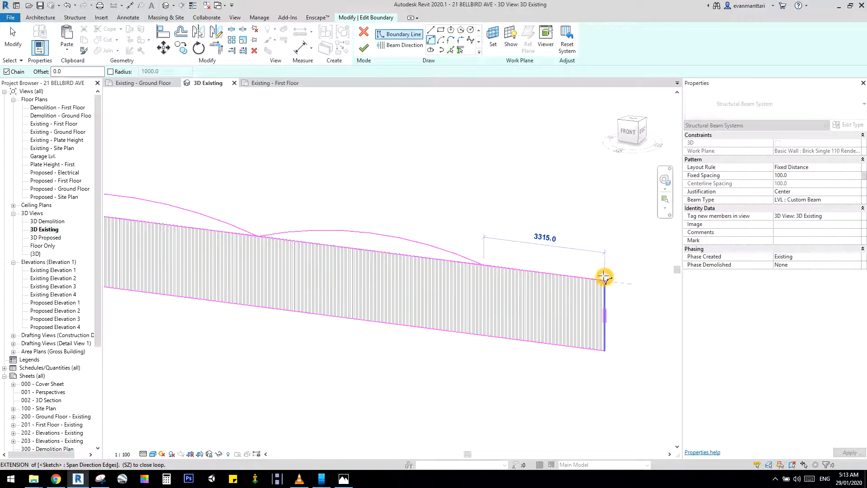
left_click(574, 272)
key("Escape")
key("Escape")
- Delete the straight top boundary line beneath the arcs and finish the fence's boundary
left_click(388, 257)
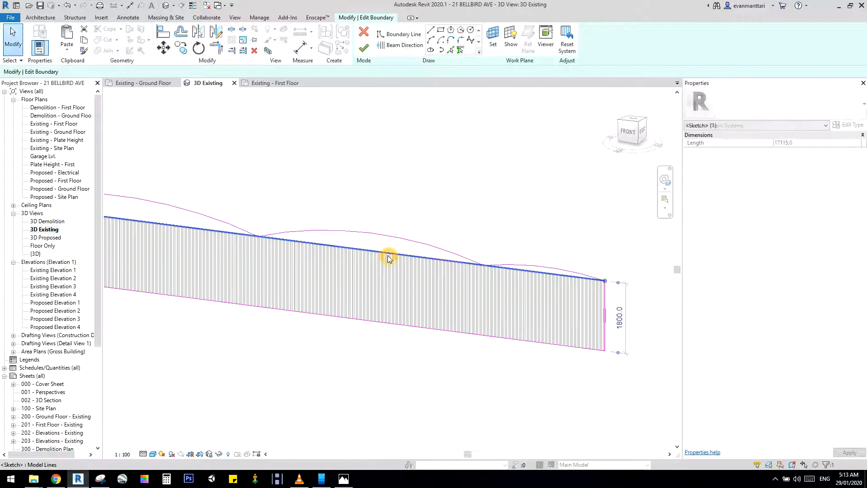
key("Delete")
scroll(388, 256, "down", 2)
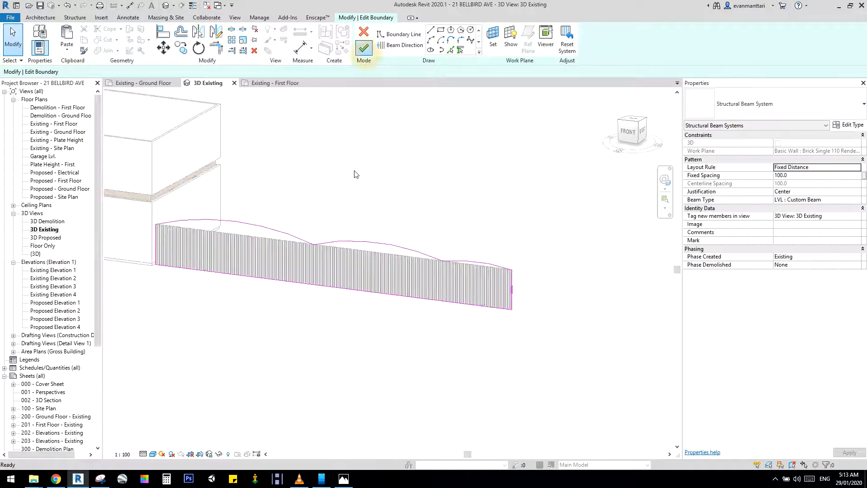
left_click(360, 58)
scroll(358, 168, "up", 4)
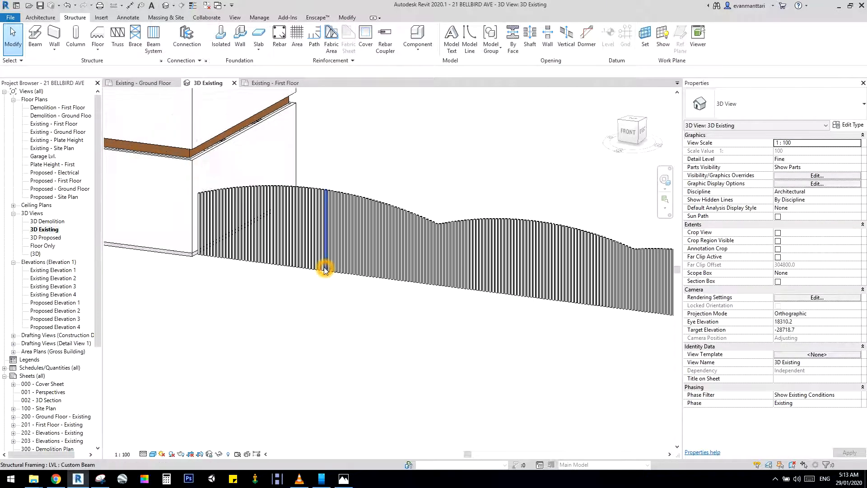
scroll(327, 257, "up", 4)
scroll(308, 268, "down", 5)
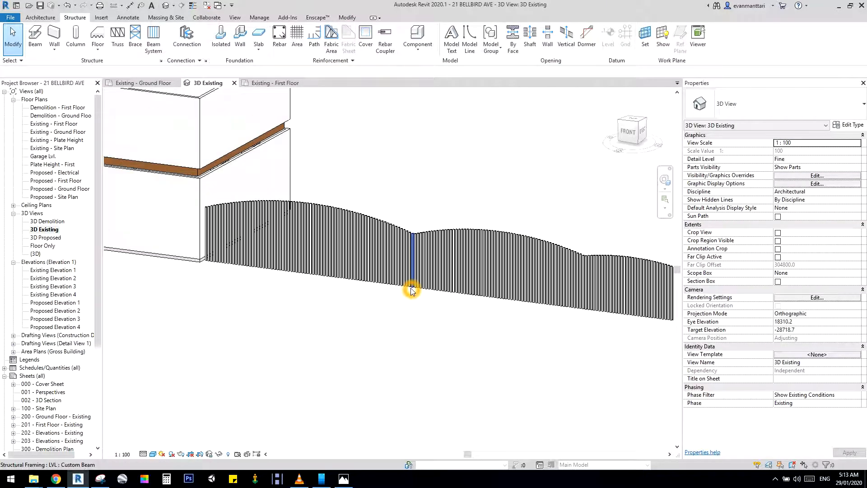
- Reopen the curved fence's boundary and draw a vertical line from the first arc's crest down to the bottom edge
key("Tab")
double_click(394, 274)
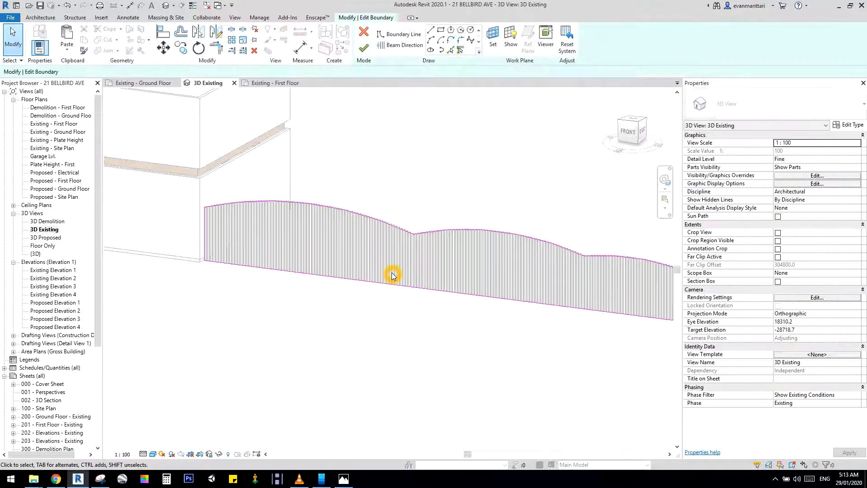
left_click(402, 35)
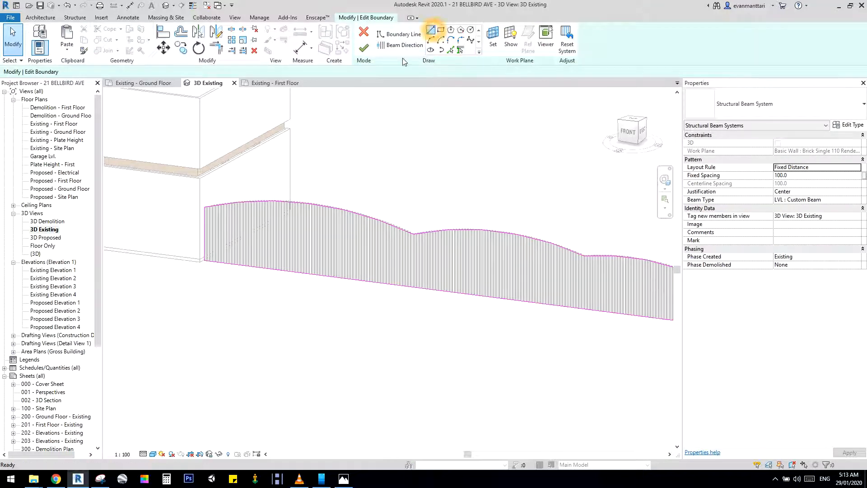
left_click(253, 202)
key("Escape")
key("Escape")
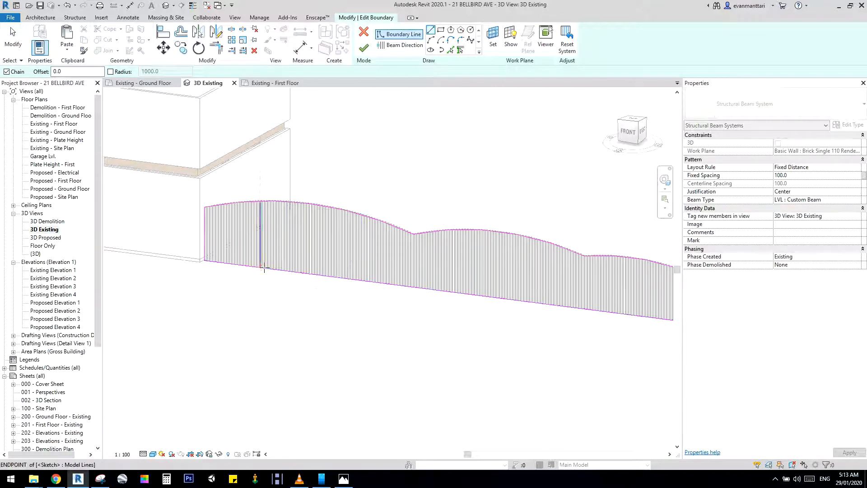
- Trim the first arc and the bottom boundary line to the new vertical line, keeping the parts nearest the building
key("t")
key("r")
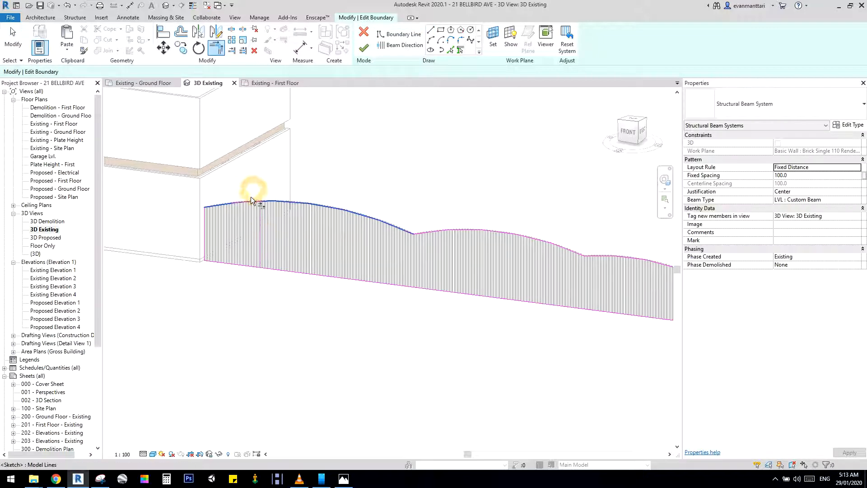
left_click(252, 197)
left_click(262, 208)
key("Escape")
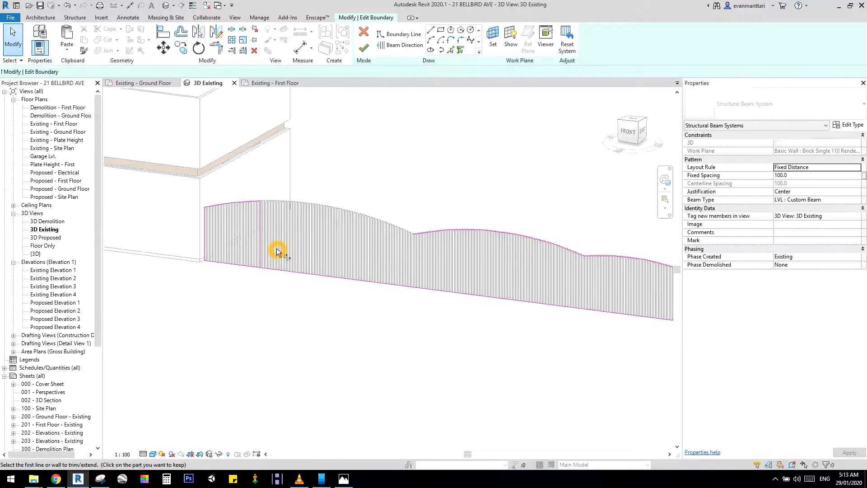
key("t")
key("r")
left_click(251, 275)
left_click(263, 259)
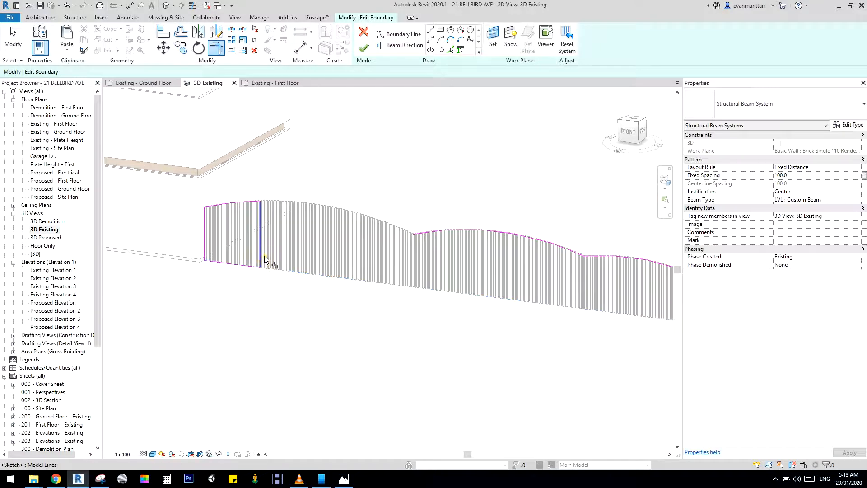
key("Escape")
- Delete the leftover boundary lines beyond the vertical line and try to finish the sketch
scroll(265, 260, "down", 2)
left_click(320, 199)
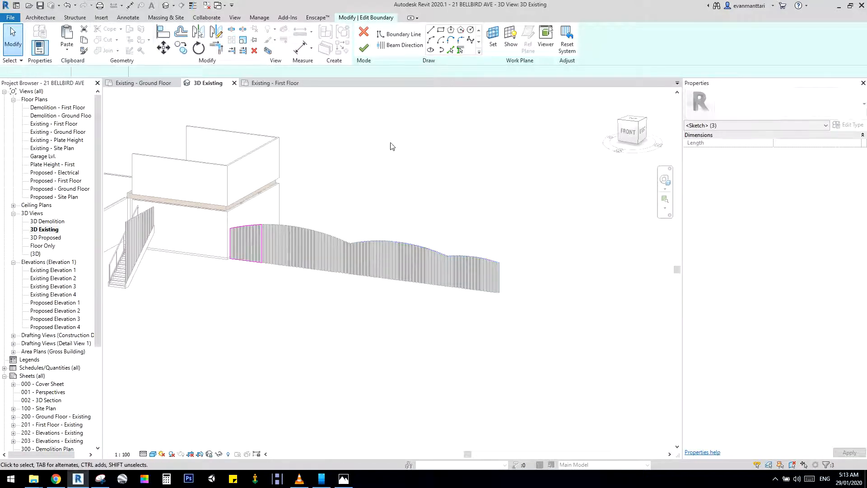
left_click(369, 52)
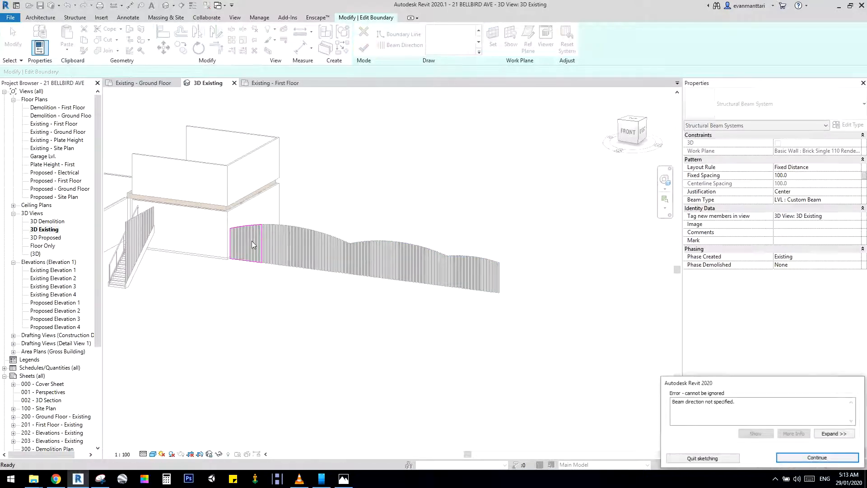
left_click(816, 458)
scroll(321, 243, "up", 4)
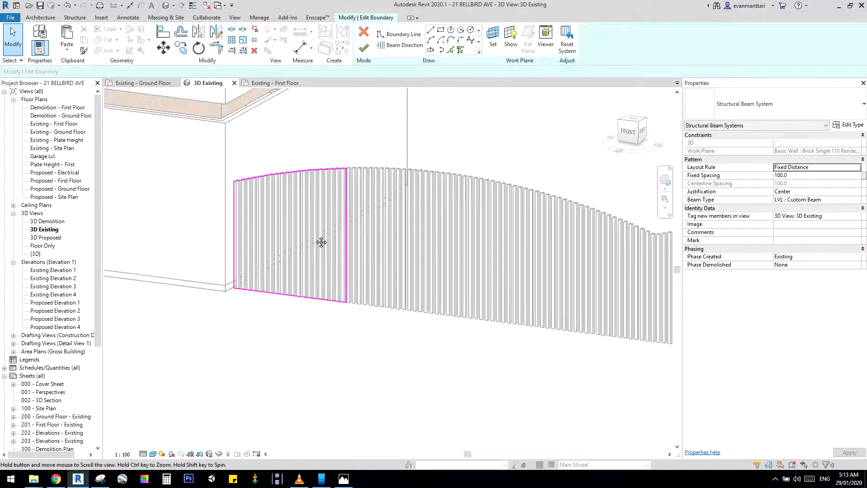
scroll(292, 263, "down", 6)
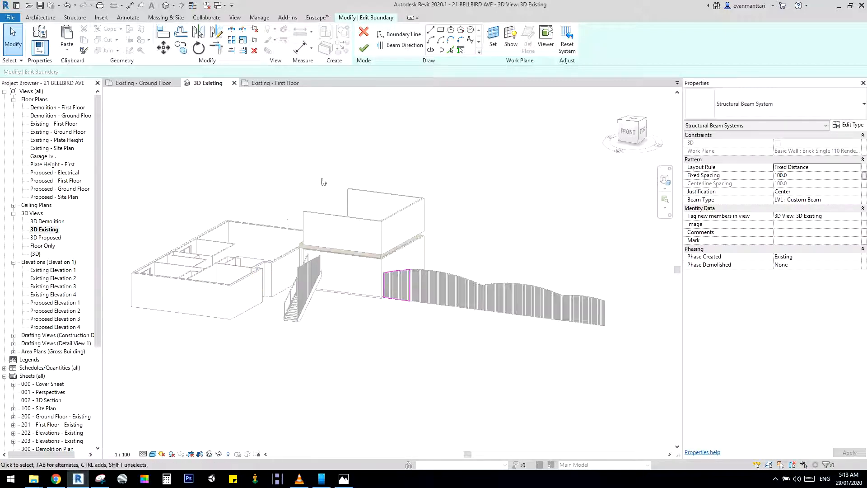
scroll(322, 181, "up", 4)
- Set the beam direction along the shortened boundary's vertical edge and finish the boundary edit
left_click(364, 47)
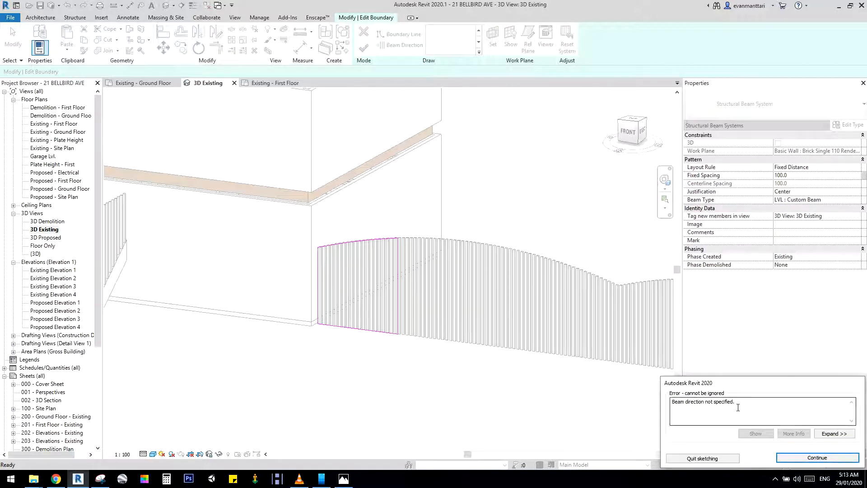
left_click(795, 458)
left_click(401, 45)
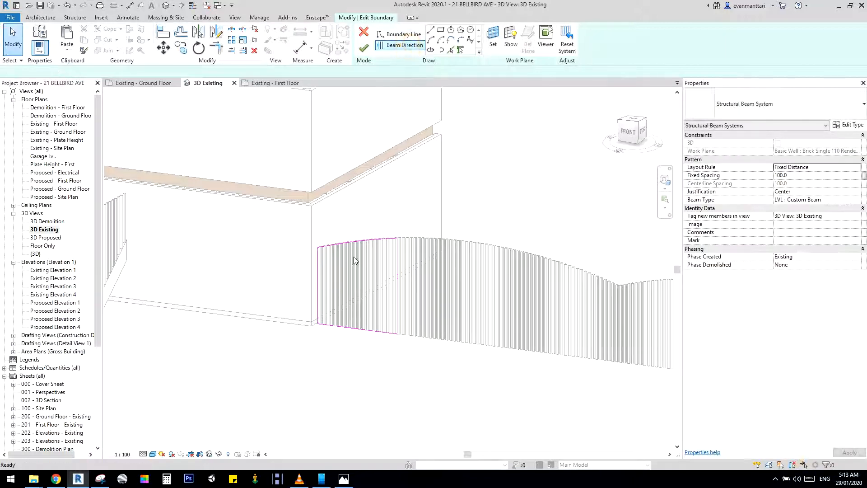
left_click(364, 48)
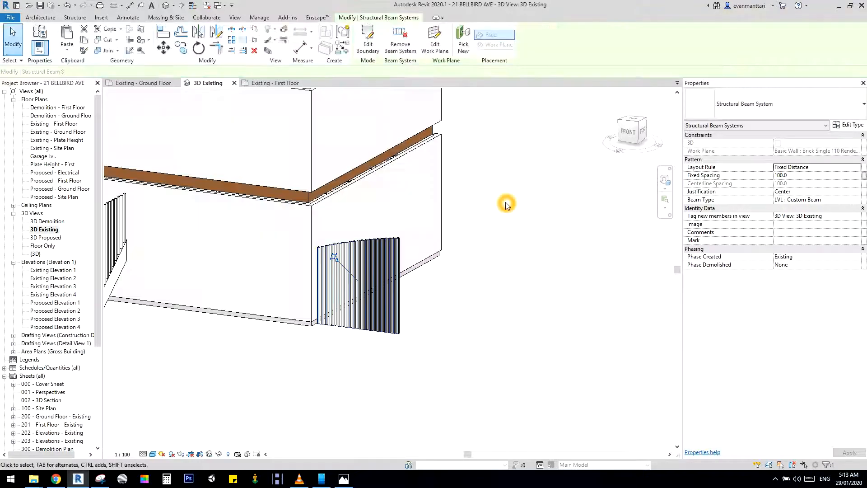
key("Escape")
- Examine the shortened curved-top screen beside the building and the batten screen along the stair
scroll(408, 234, "up", 5)
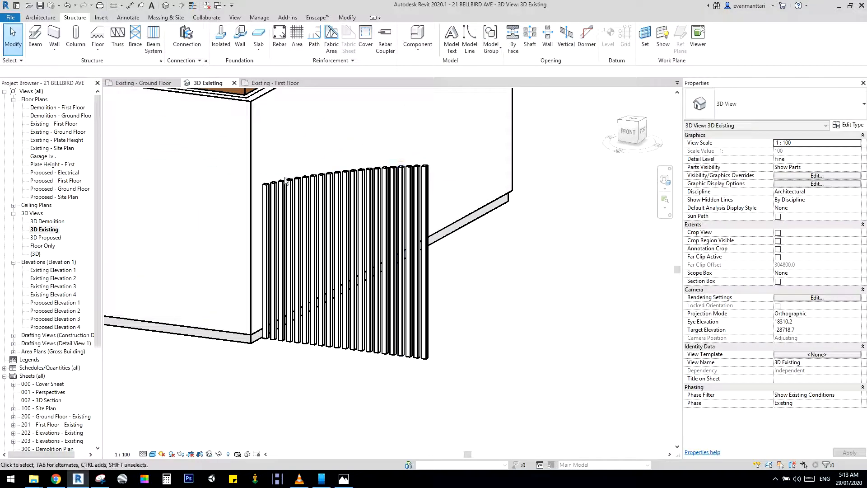
scroll(497, 206, "down", 3)
scroll(412, 294, "down", 3)
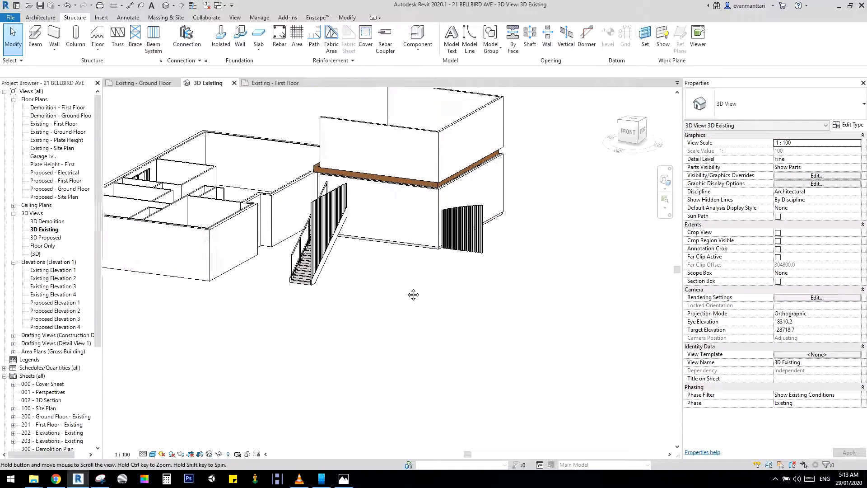
middle_click_drag(412, 294, 310, 288, "shift")
scroll(344, 240, "up", 6)
scroll(357, 220, "down", 4)
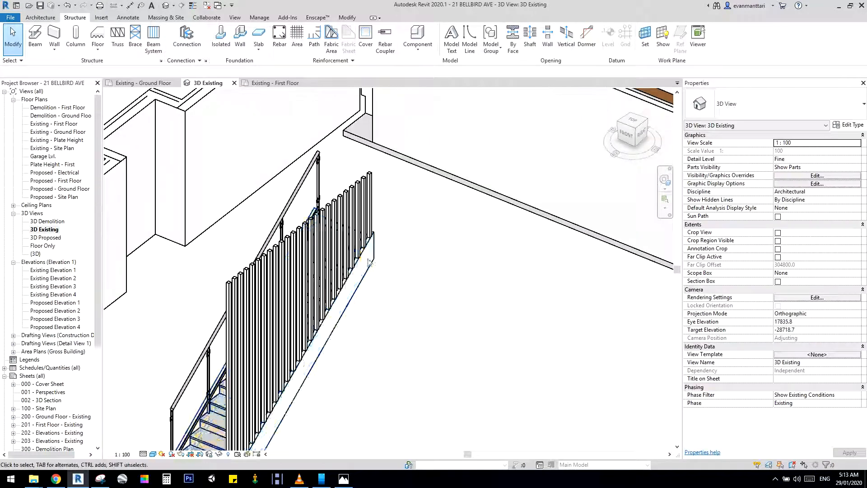
middle_click_drag(425, 289, 440, 321)
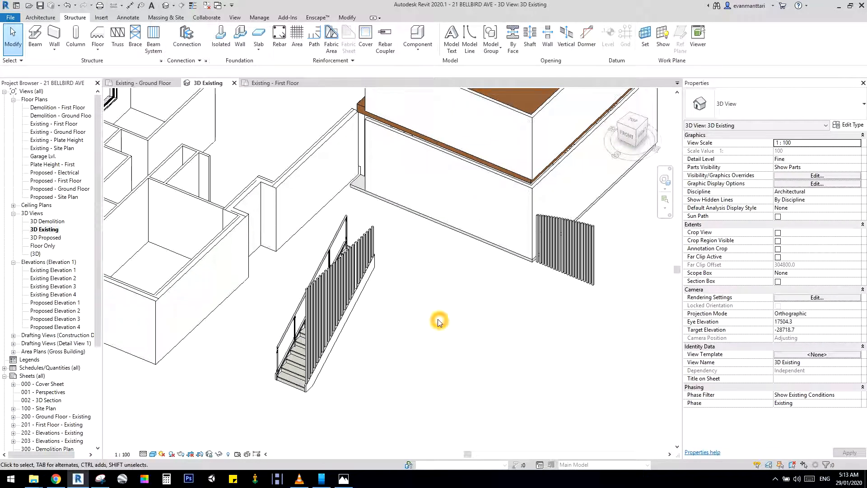
left_click(216, 433)
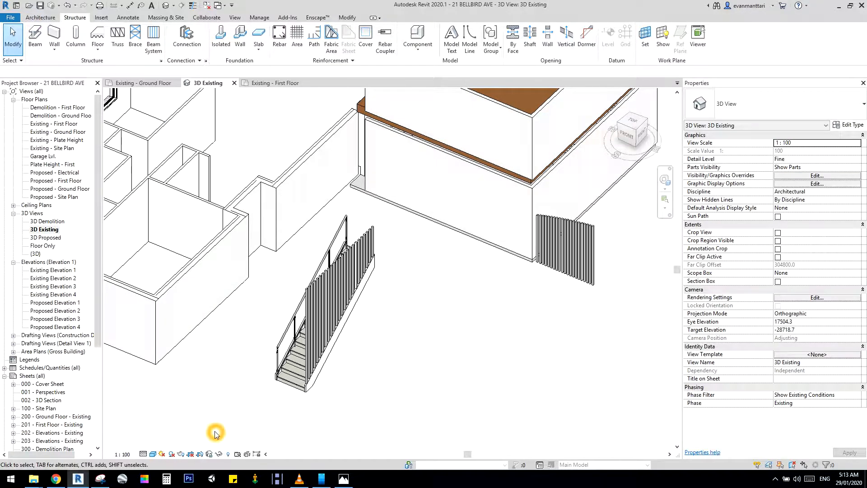